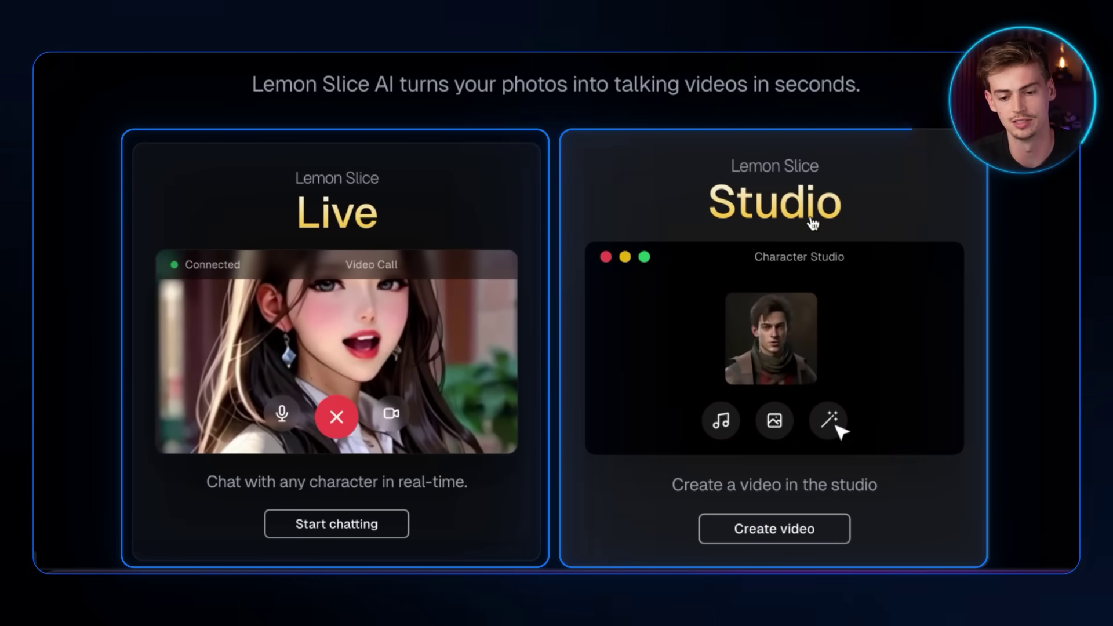
Open Lemon Slice Studio and go to its Conversations workspace
left_click(764, 537)
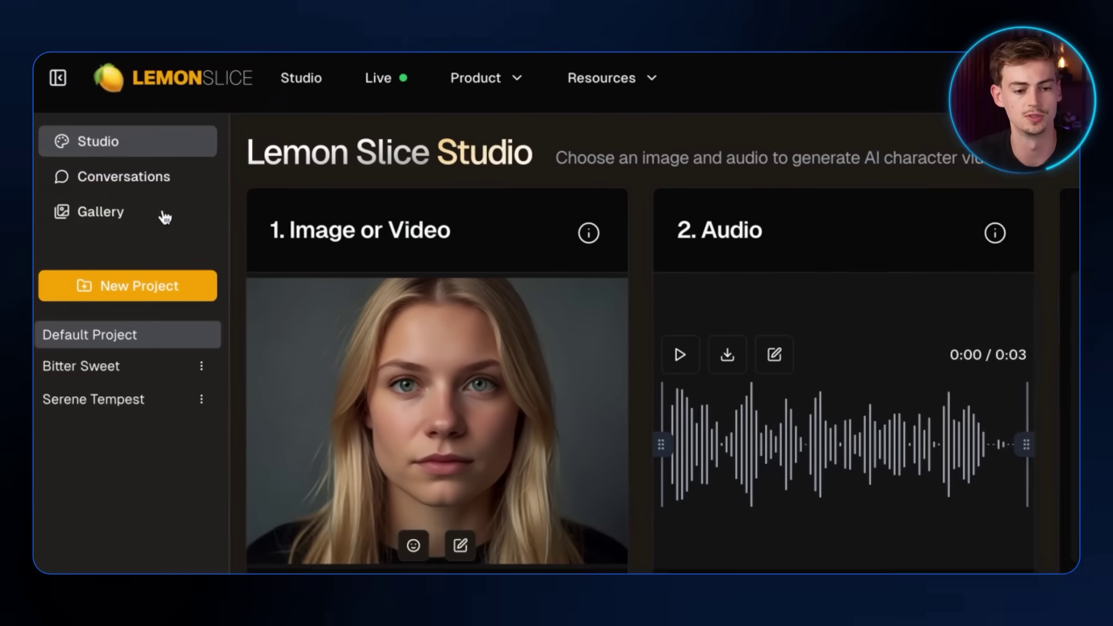
left_click(70, 121)
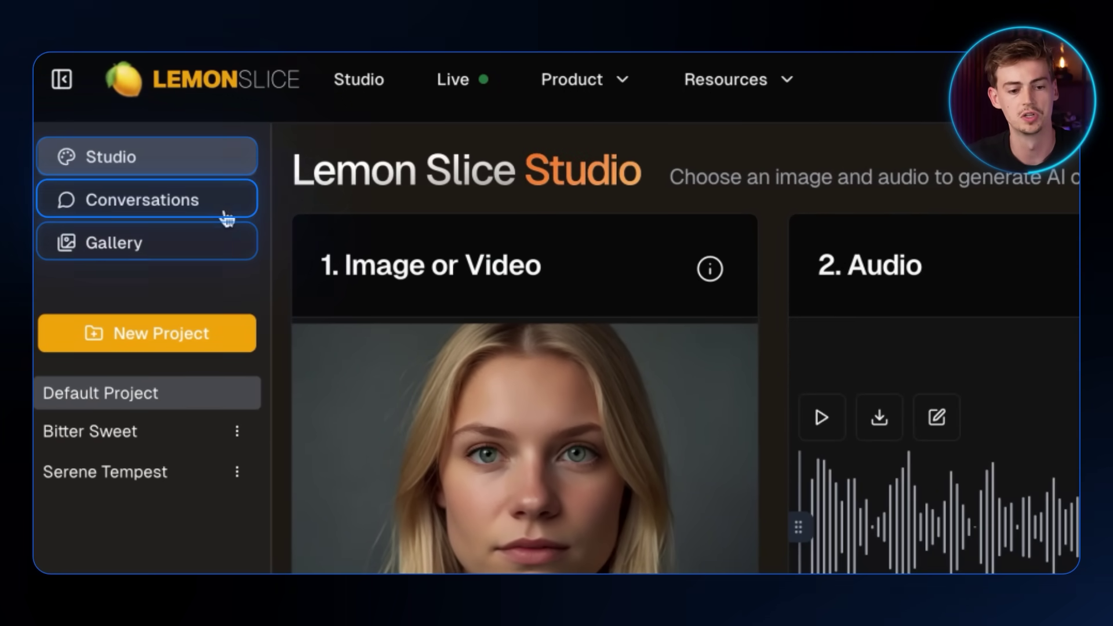
left_click(141, 210)
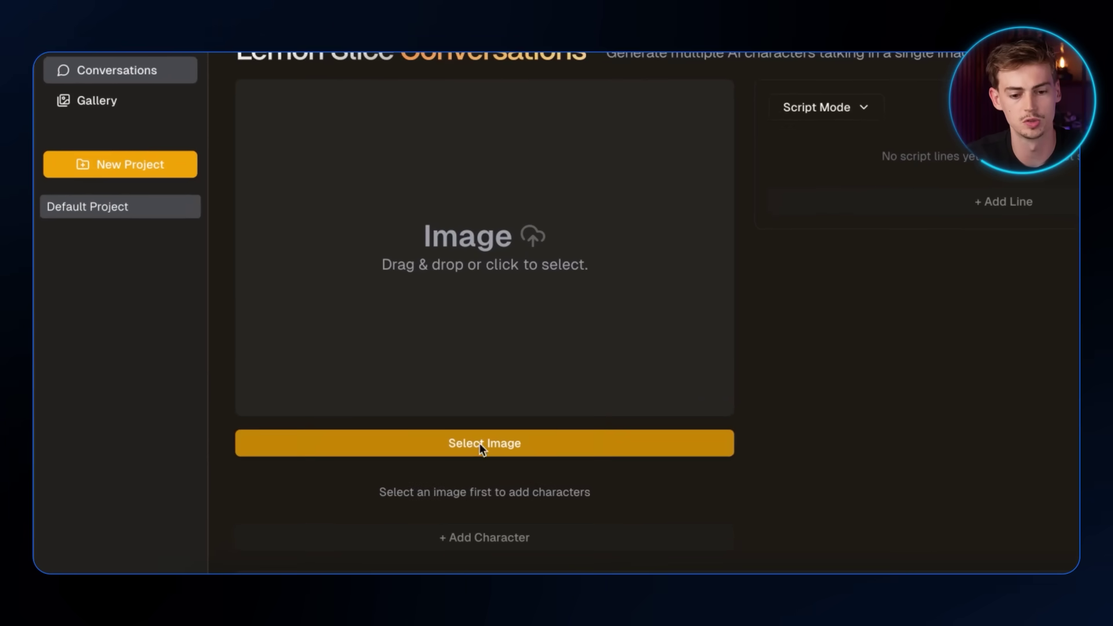
Enter image prompt "A young couple sits side by side on a quiet rooftop at sunset. The warm light brushes their faces as they gaze forward in silence."
left_click(416, 458)
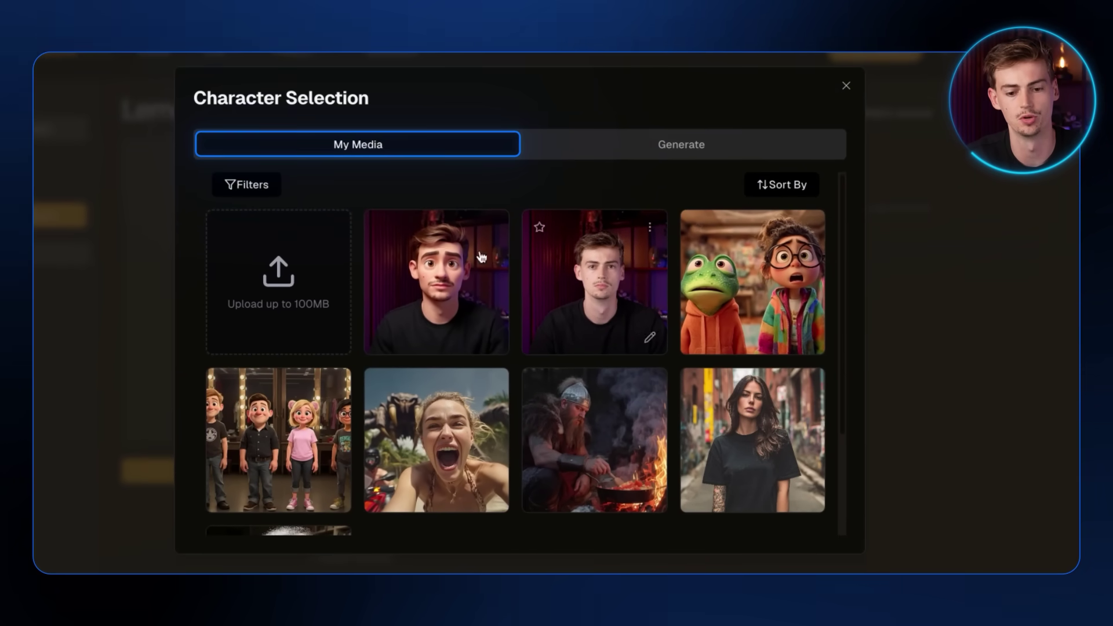
left_click(724, 130)
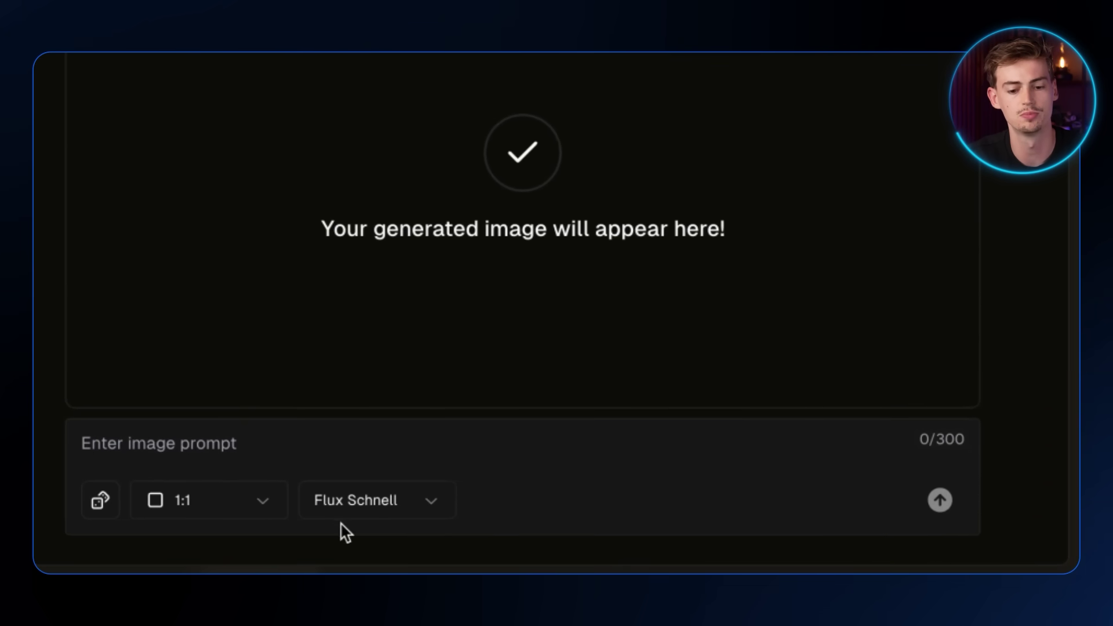
type("A young couple sits side by side on a quiet rooftop at sunset. The warm light brushes their faces as they gaze forward in silence.")
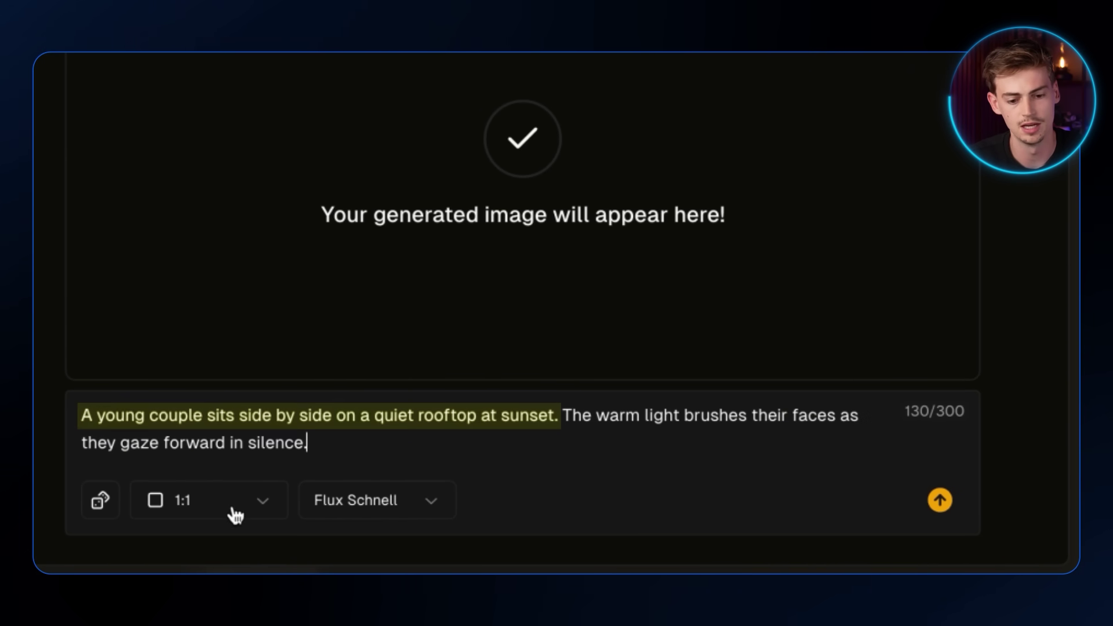
Generate the image with the Flux Kontext model at a 16:9 aspect ratio and use it for the conversation
left_click(366, 500)
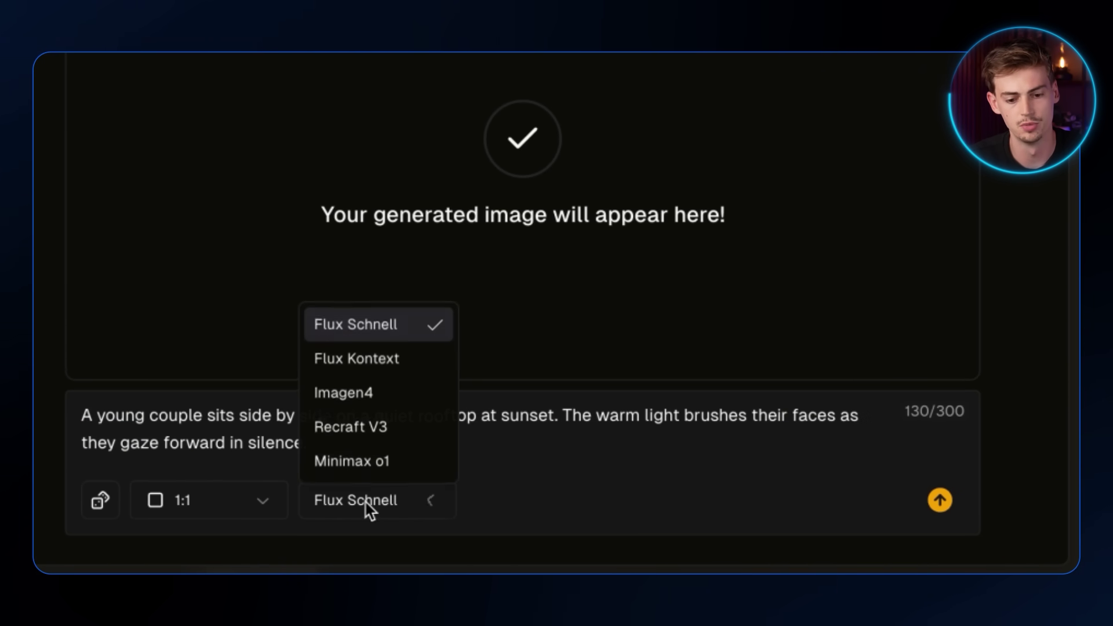
left_click(349, 361)
left_click(159, 502)
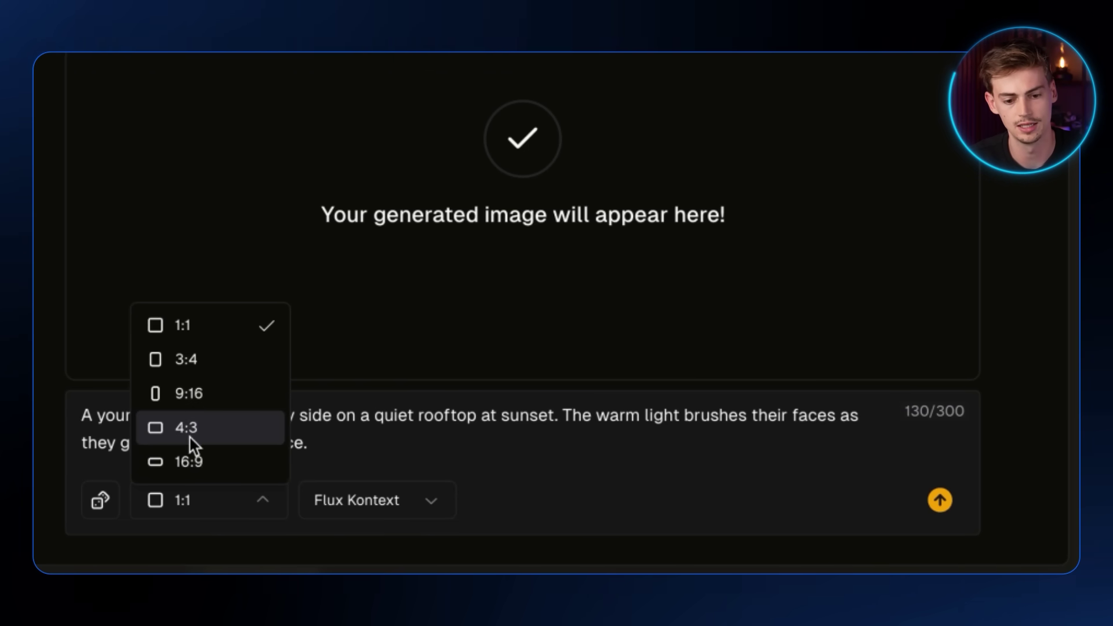
left_click(199, 467)
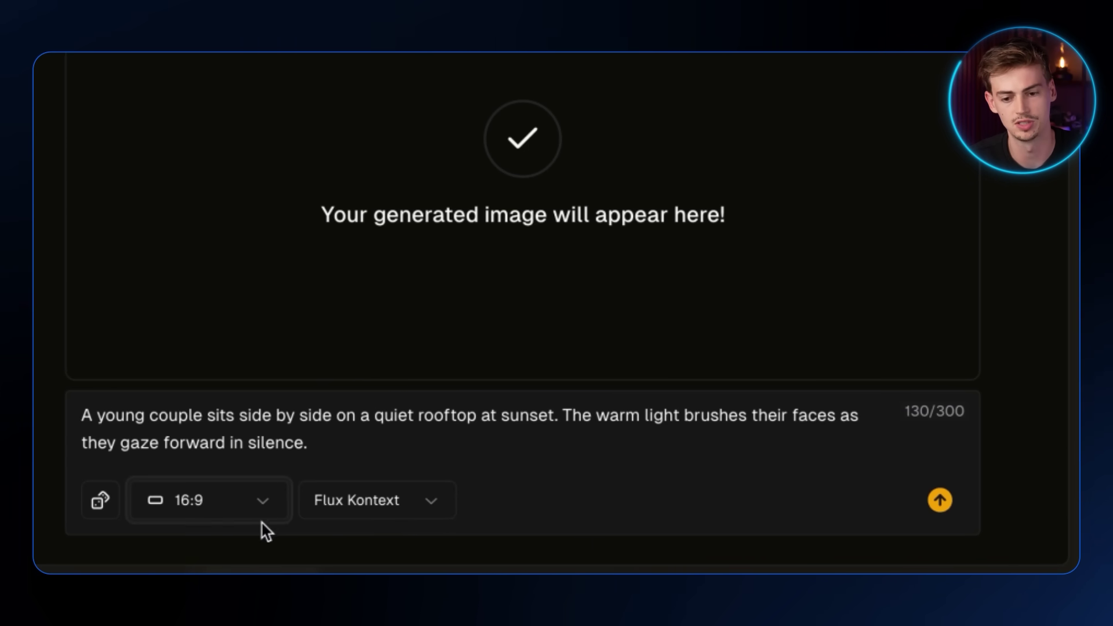
left_click(939, 500)
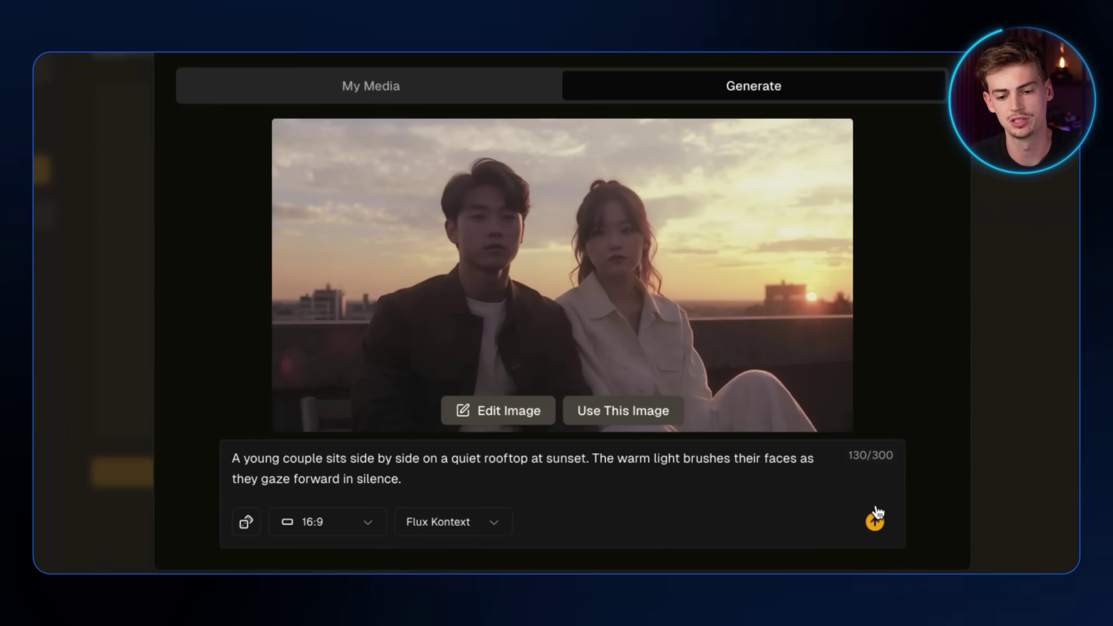
left_click(570, 422)
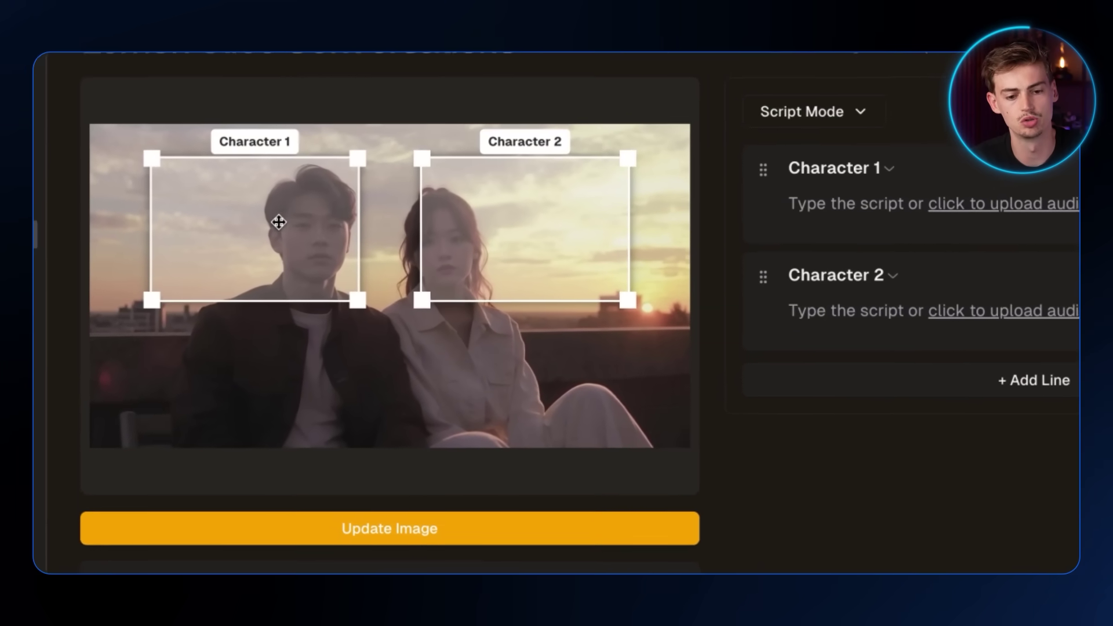
Fit the Character 1 box around the man's head and shoulders and the Character 2 box around the woman's
left_click_drag(319, 245, 335, 240)
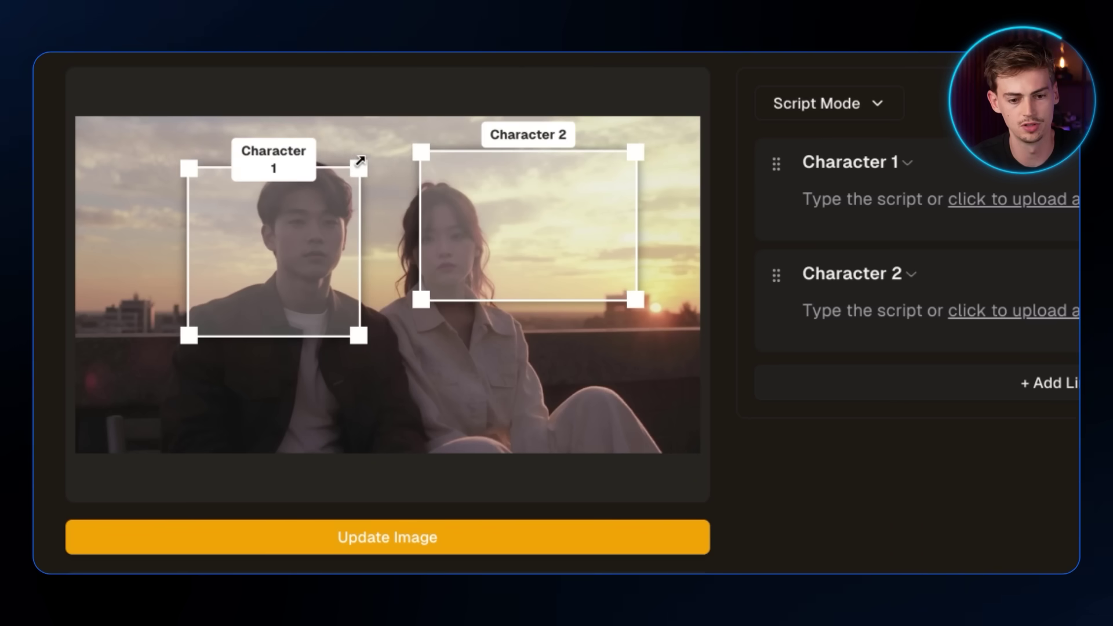
left_click_drag(189, 335, 261, 269)
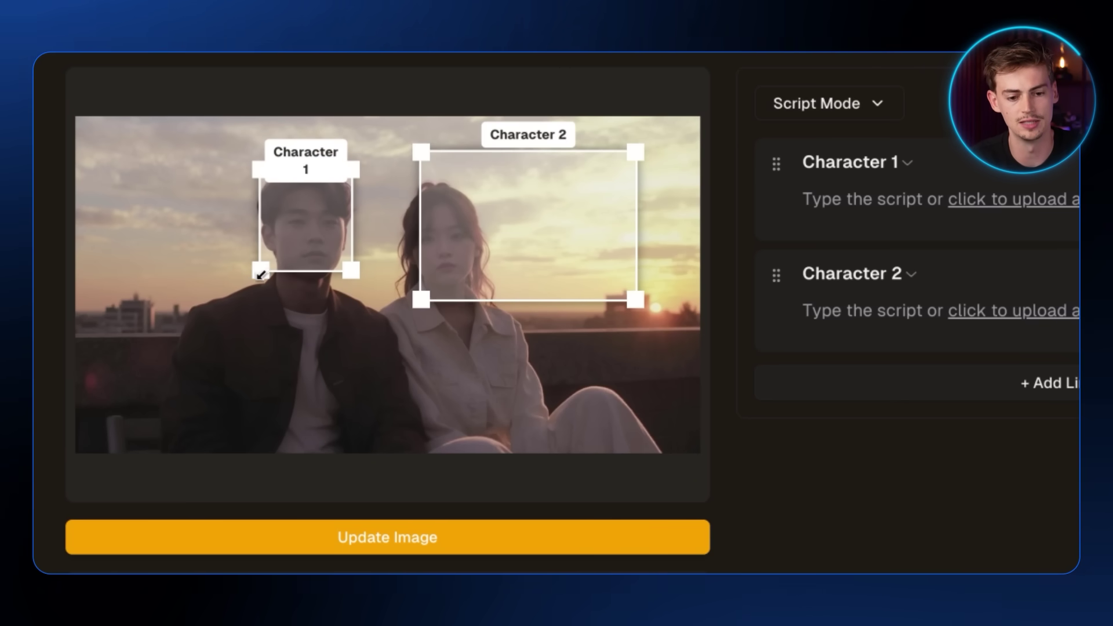
left_click_drag(261, 270, 192, 359)
left_click_drag(353, 175, 400, 145)
left_click_drag(635, 299, 566, 320)
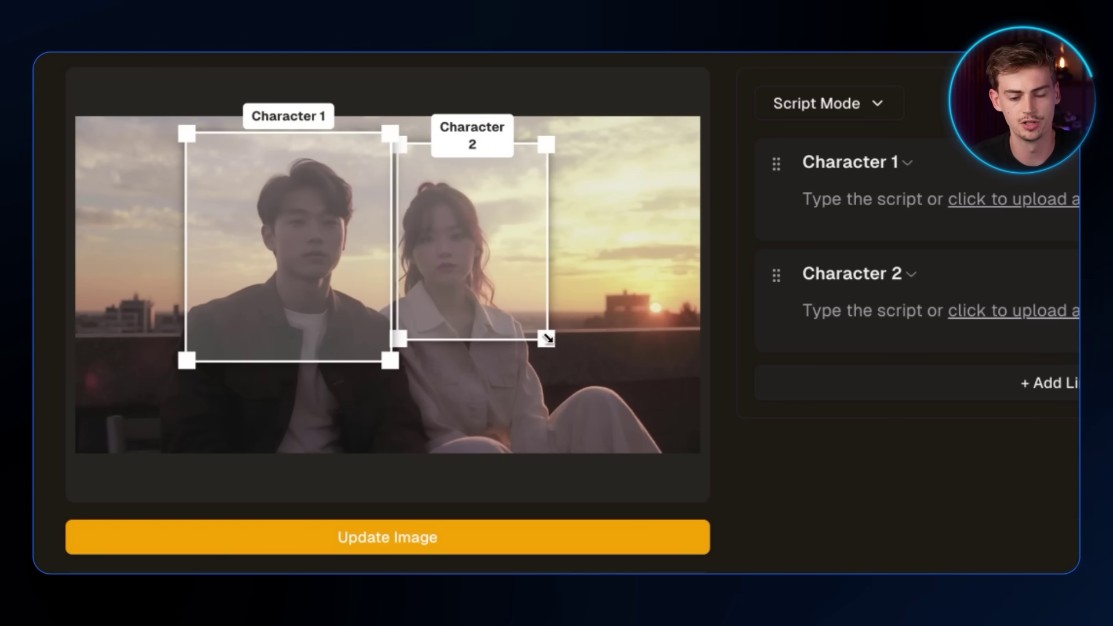
mouse_move(494, 292)
left_mouse_down()
mouse_move(482, 303)
mouse_move(477, 290)
mouse_move(499, 300)
left_mouse_up()
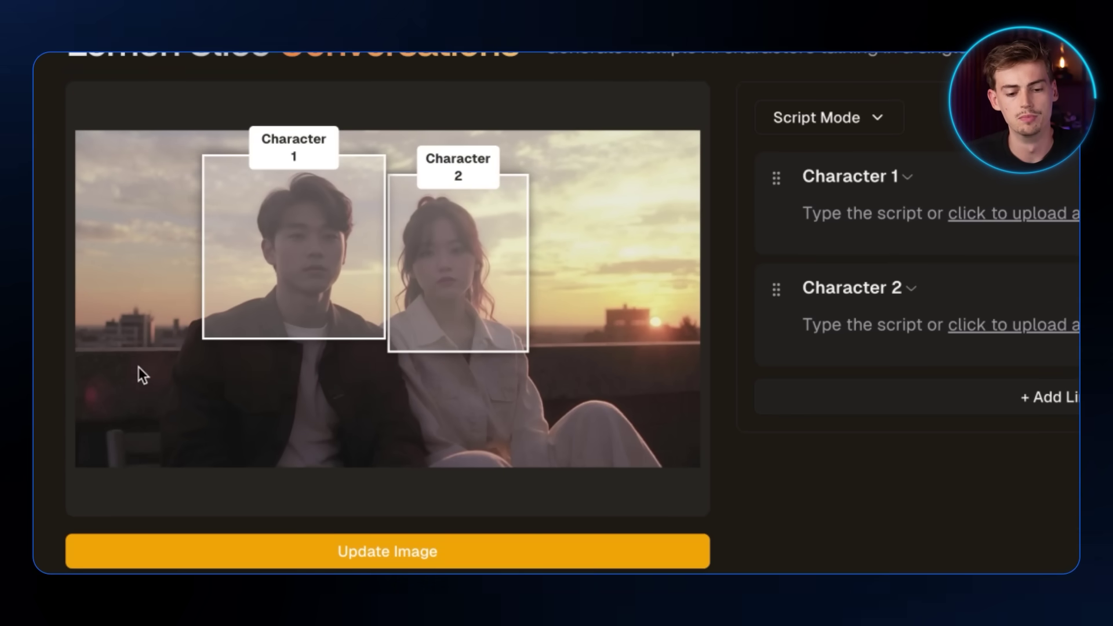
Generate previews of a designed voice for Character 1 named "Male korean", described as a calm mid-20s Korean man with a smooth baritone
scroll(324, 436, "down", 5)
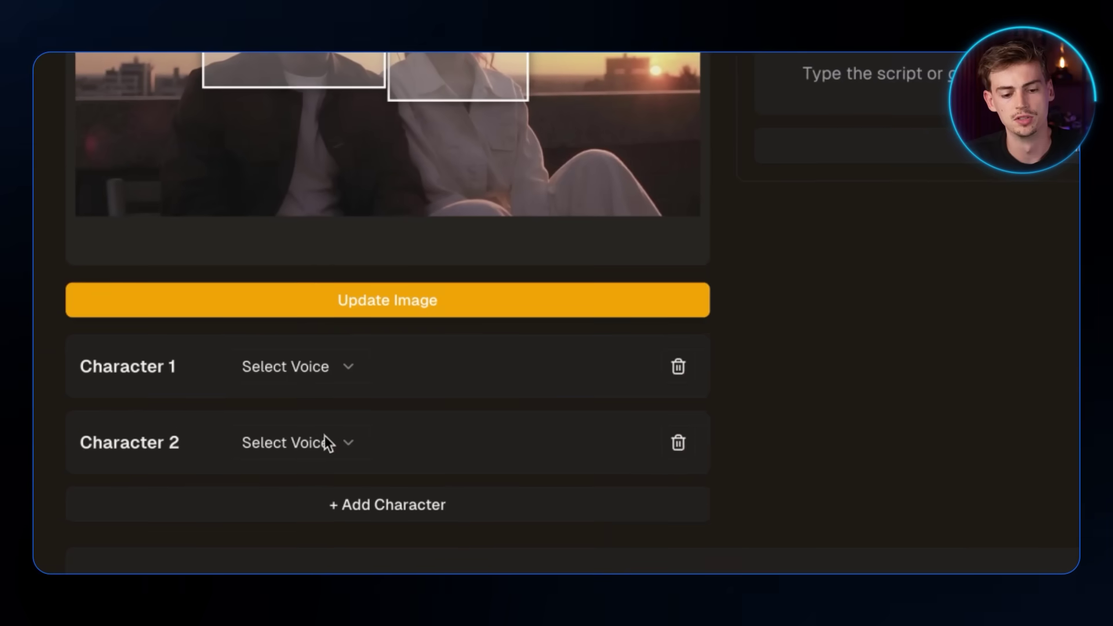
left_click(340, 374)
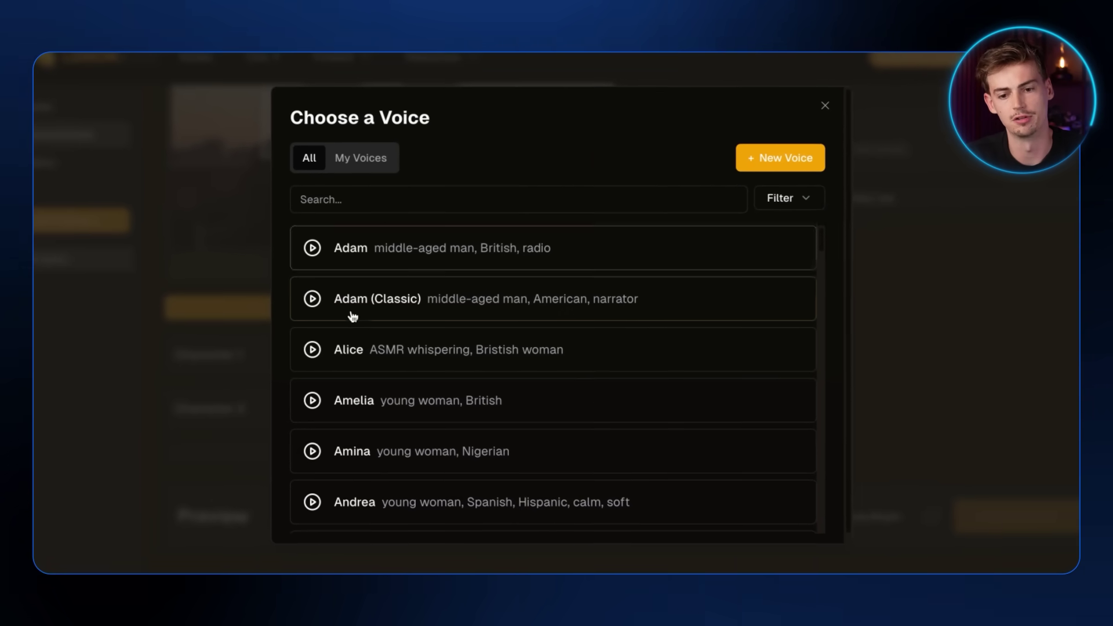
left_click(760, 166)
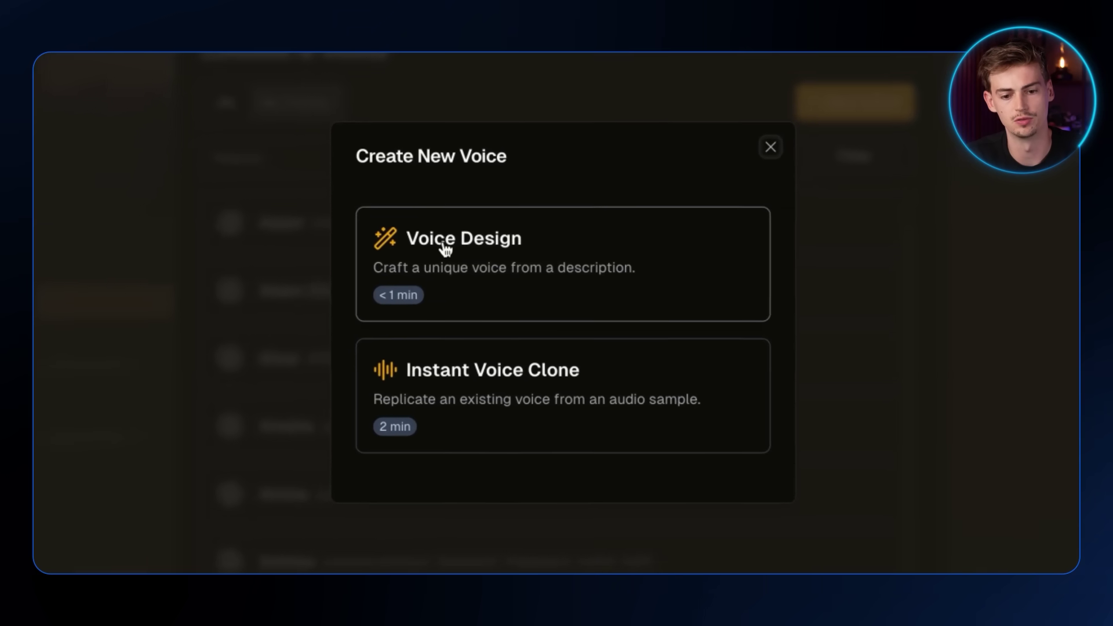
left_click(453, 264)
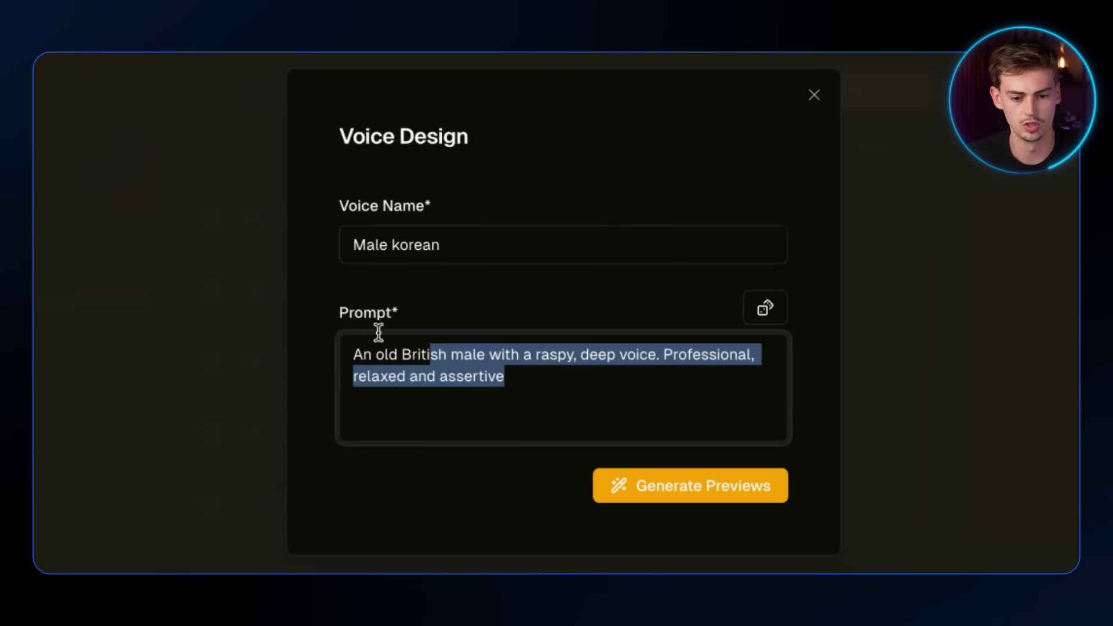
key("ctrl+v")
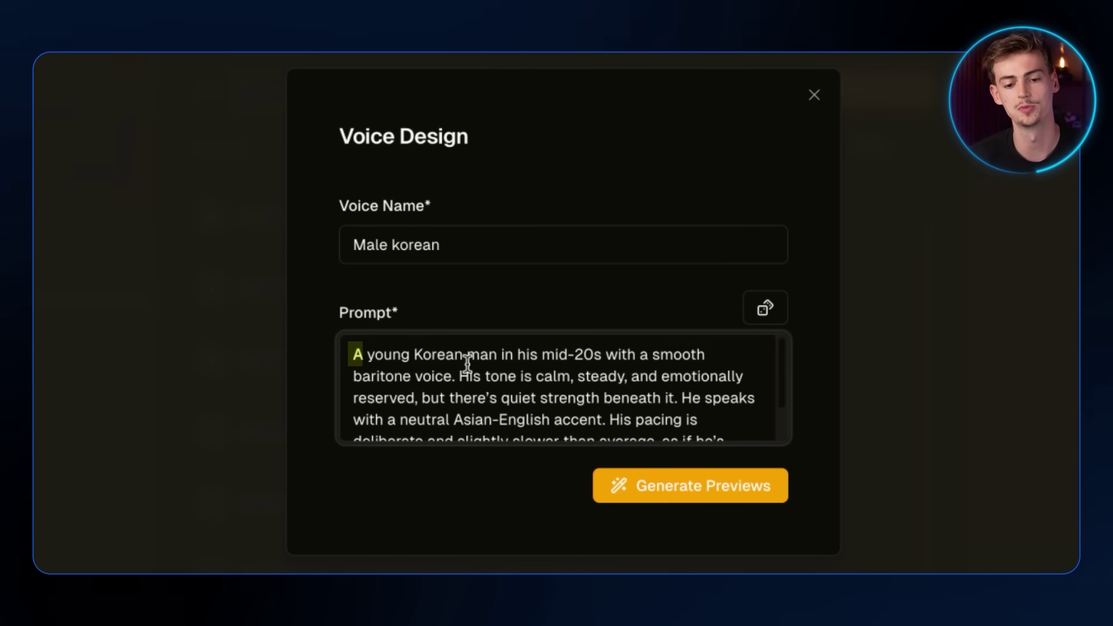
scroll(406, 365, "down", 2)
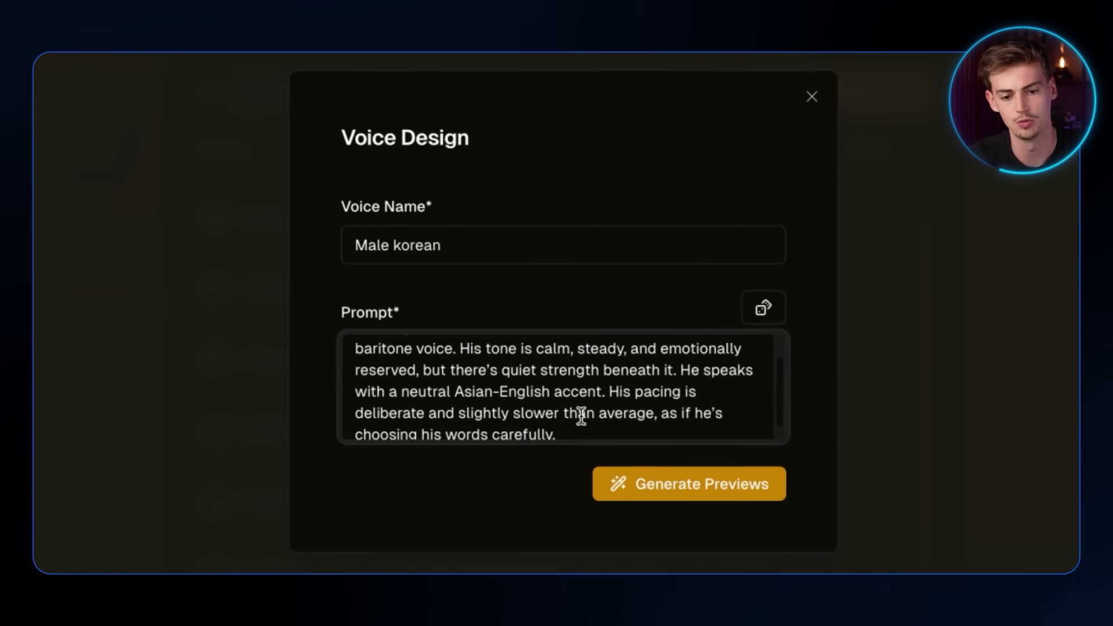
left_click(651, 482)
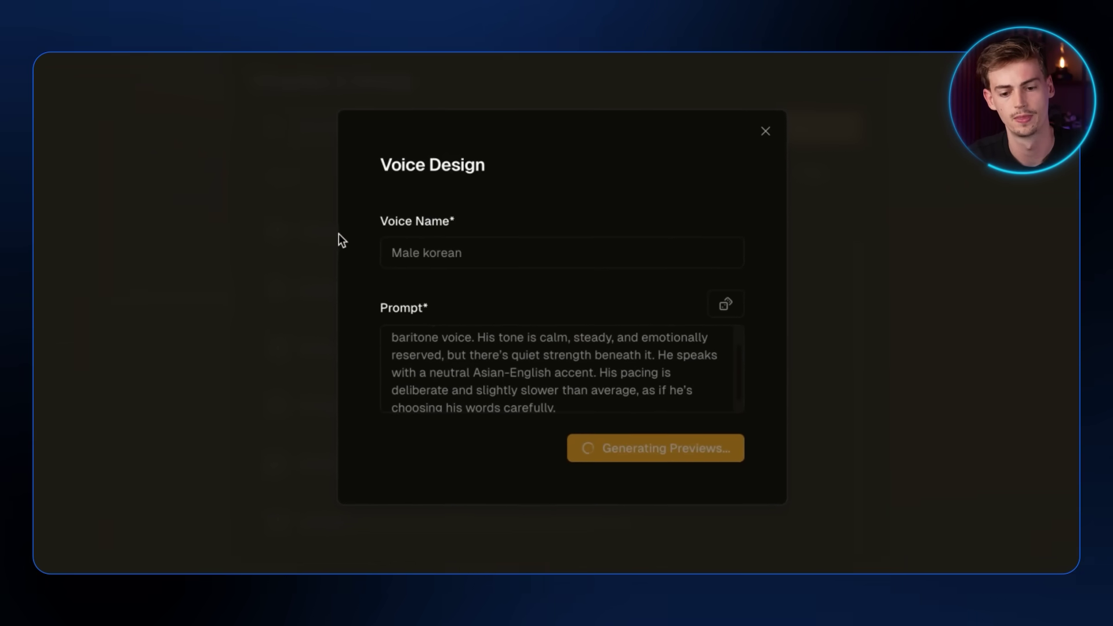
Preview the three Male korean voice options and save Option 1 as Character 1's voice
scroll(514, 409, "down", 2)
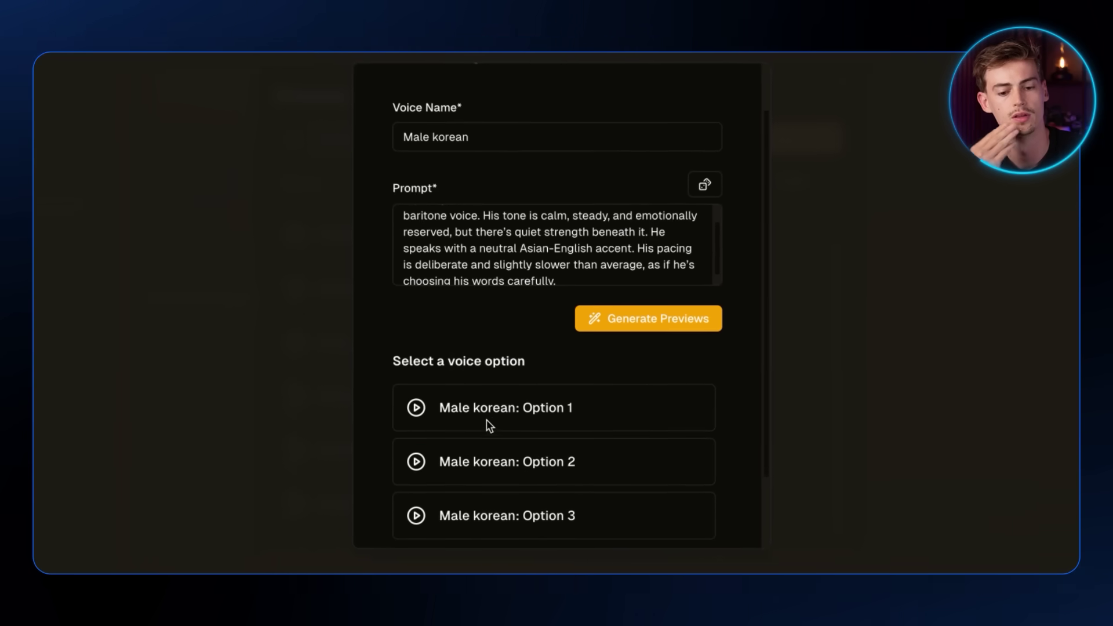
left_click(424, 413)
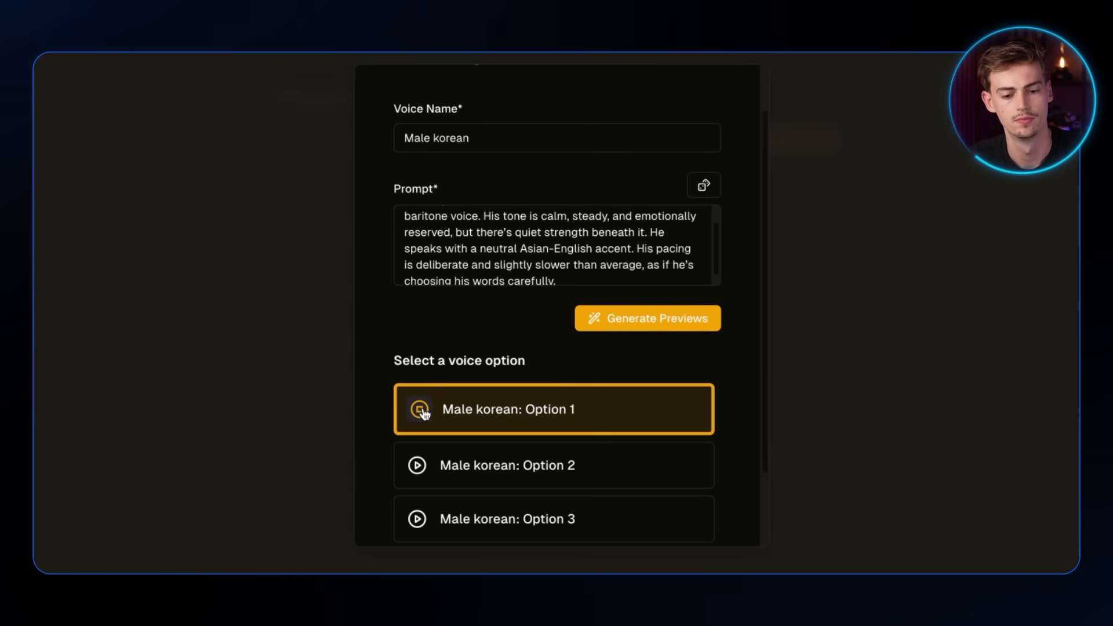
left_click(419, 465)
left_click(416, 522)
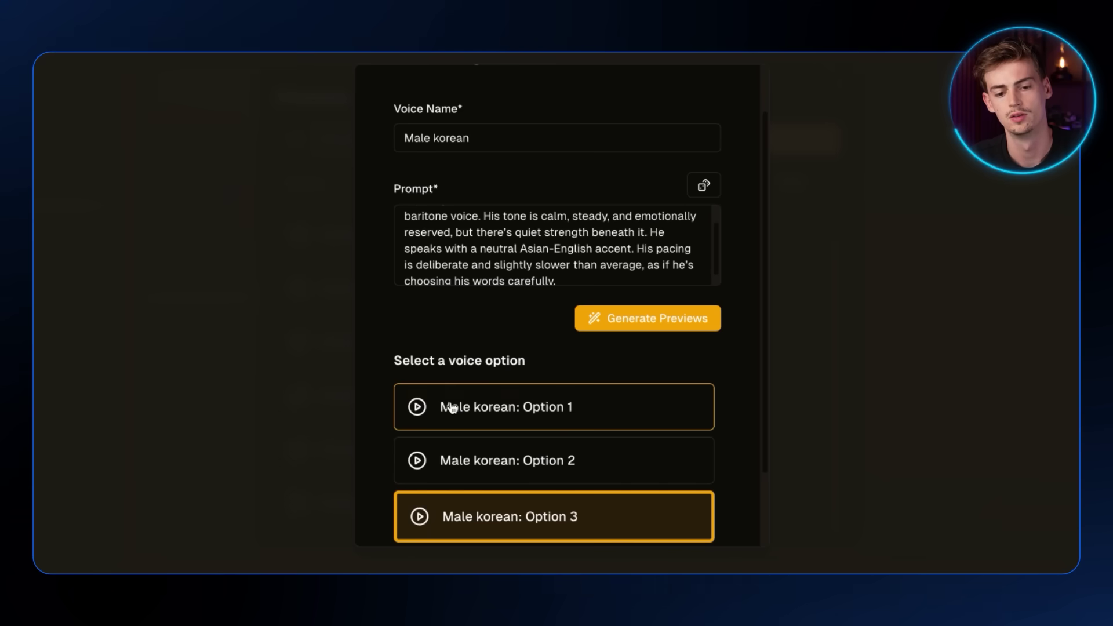
left_click(421, 410)
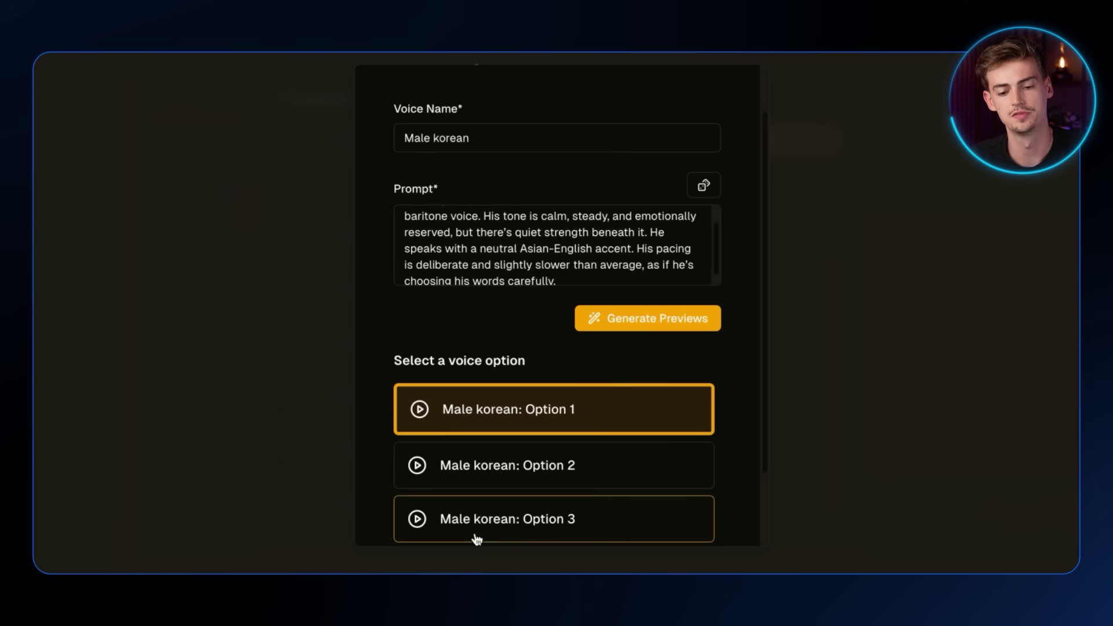
scroll(482, 415, "down", 2)
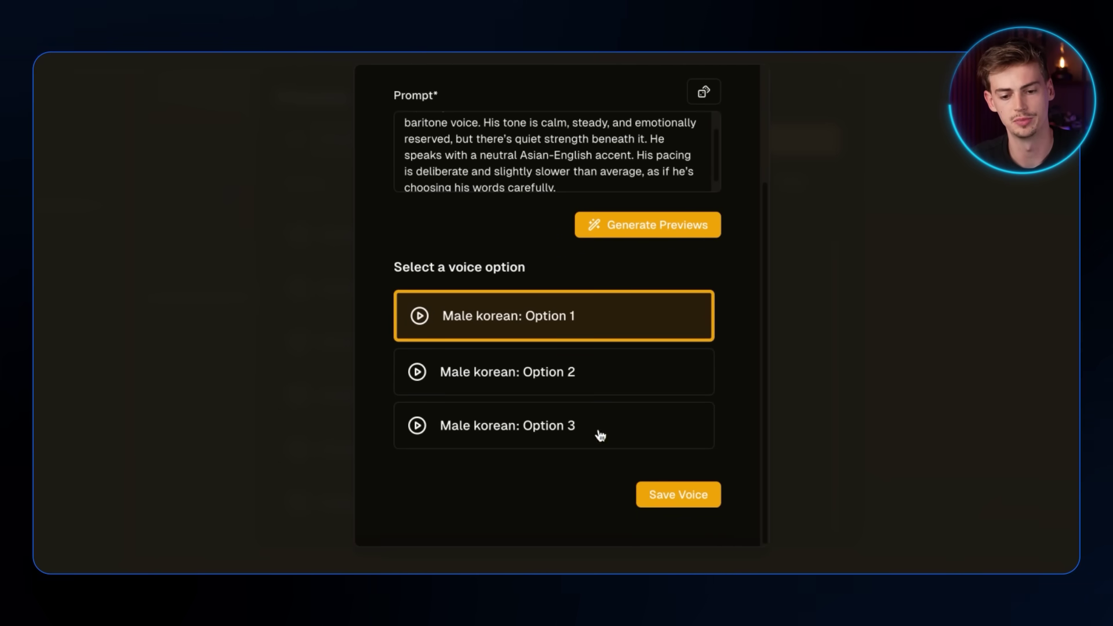
left_click(669, 505)
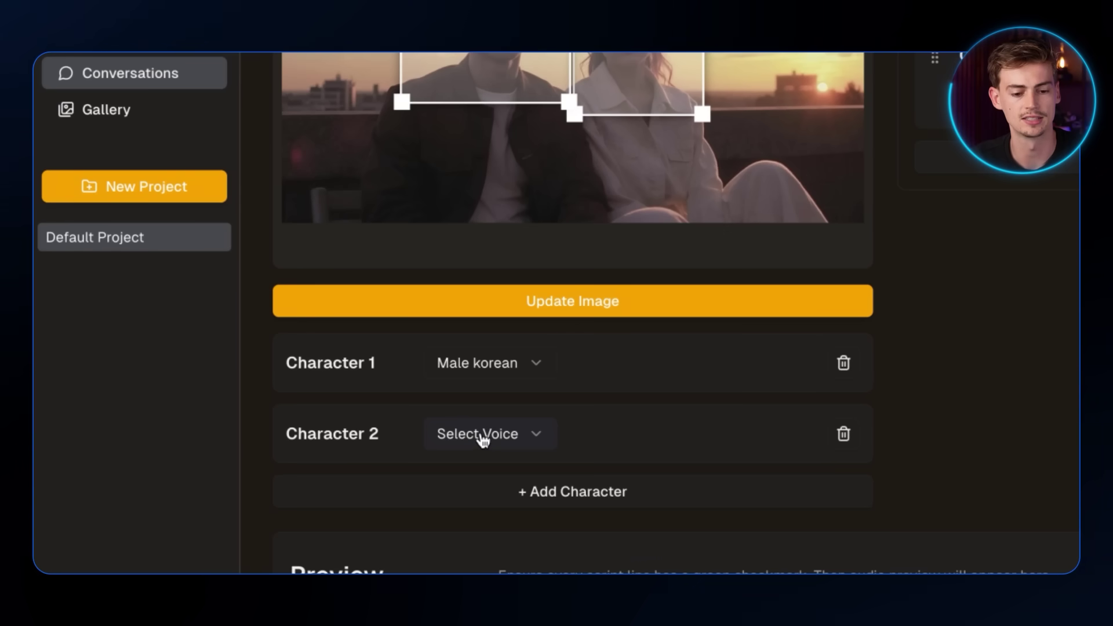
Generate previews of a designed voice for Character 2 named "korean female", described as a warm alto with a neutral Asian-English accent
left_click(481, 436)
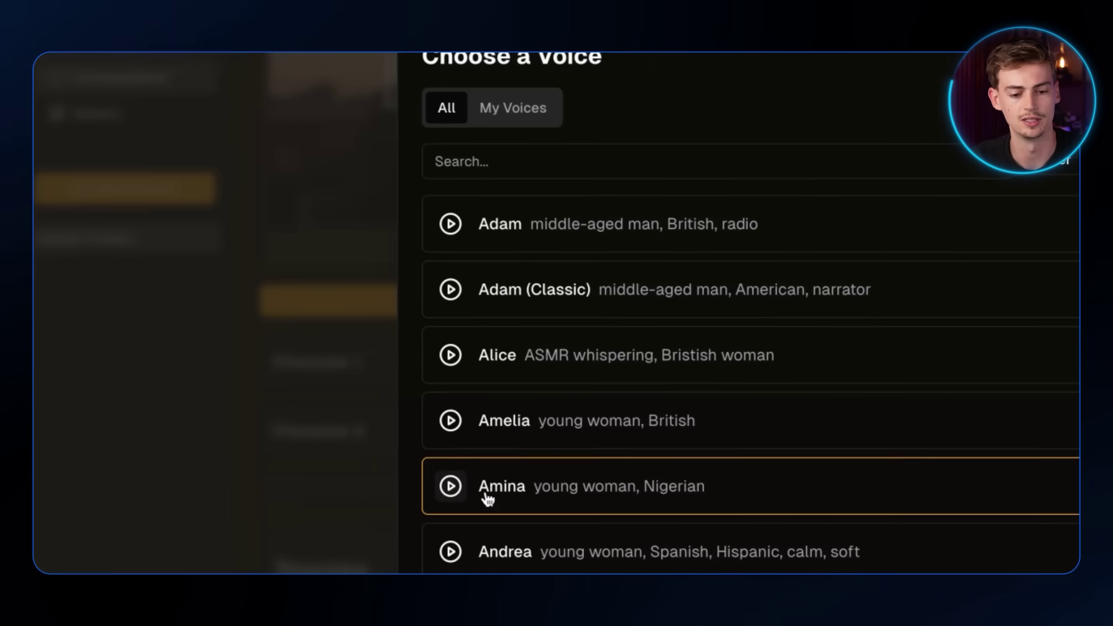
left_click(806, 149)
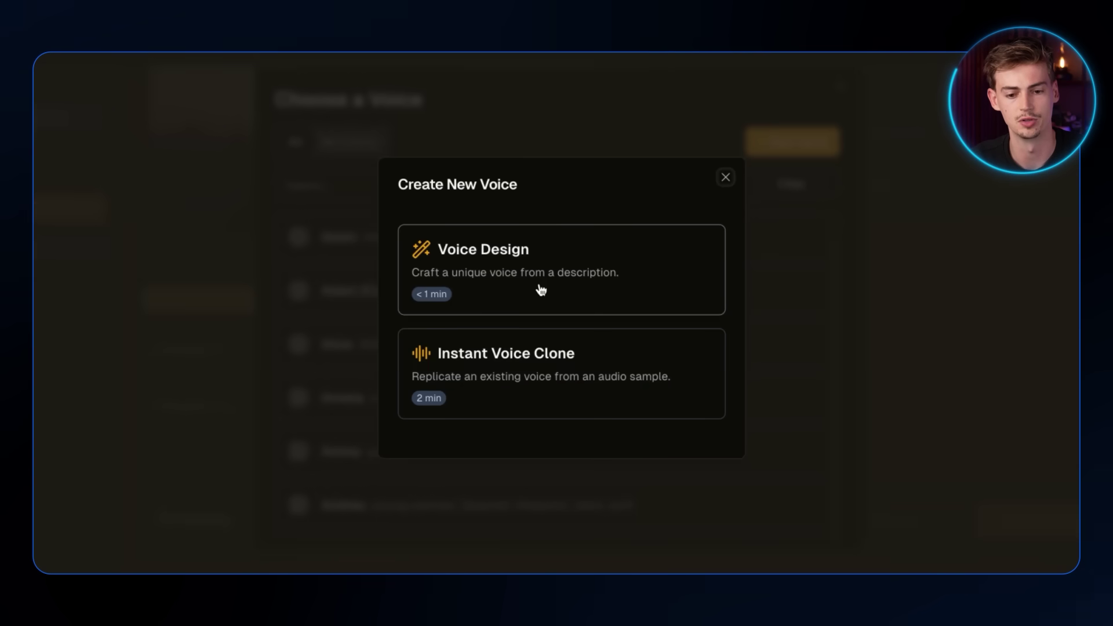
left_click(513, 289)
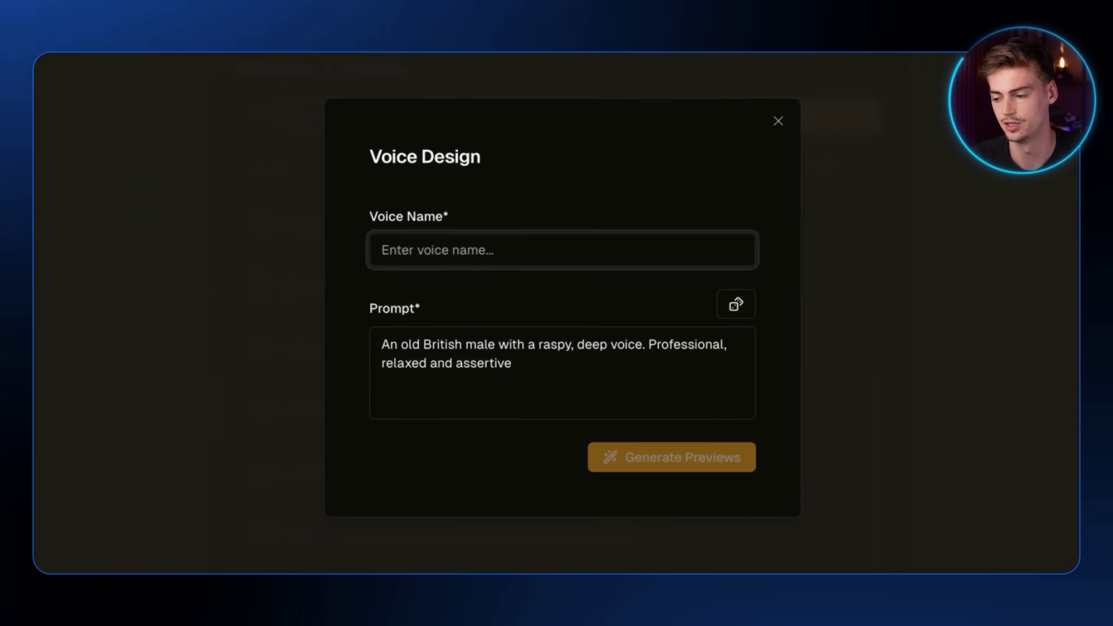
left_click(509, 400)
key("ctrl+v")
left_click(422, 244)
type("kore")
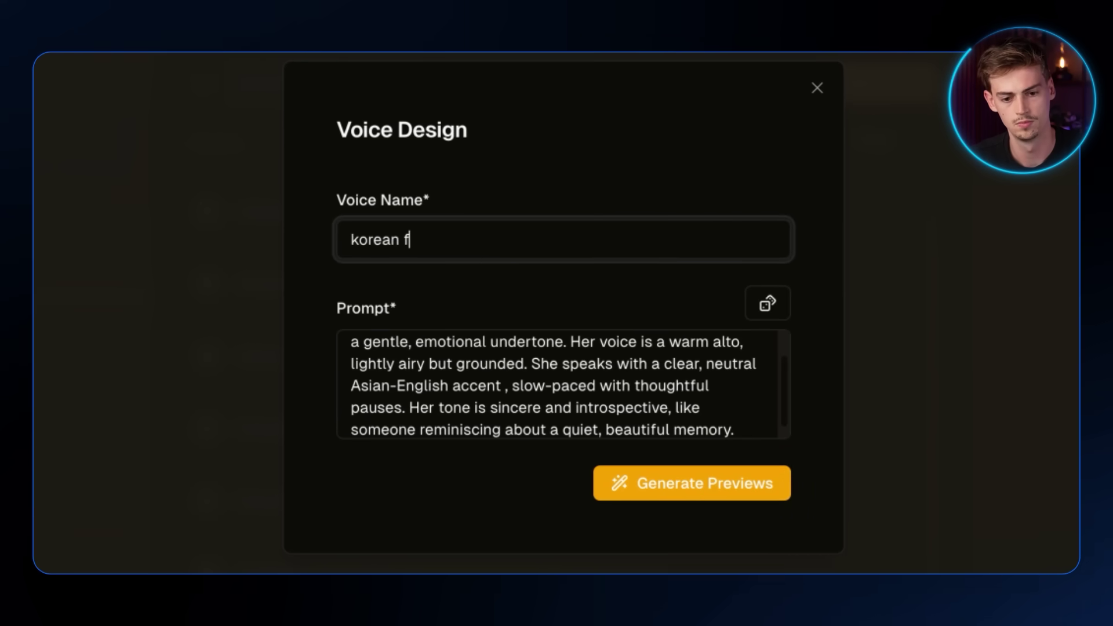
left_click(704, 471)
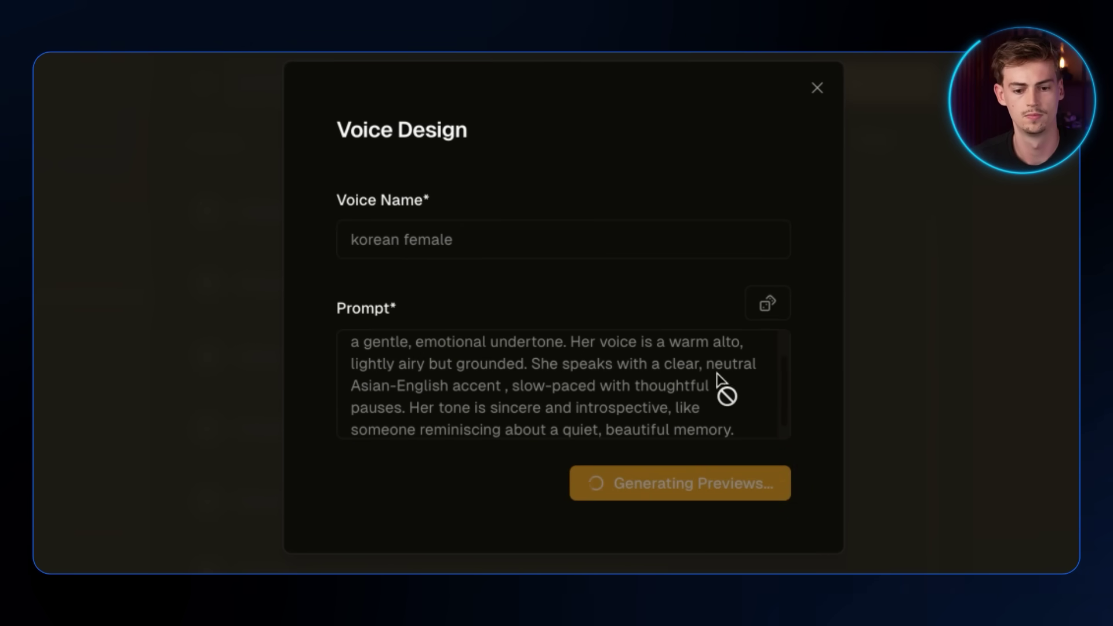
Preview the three korean female voice options and save Option 1 as Character 2's voice
scroll(568, 440, "down", 2)
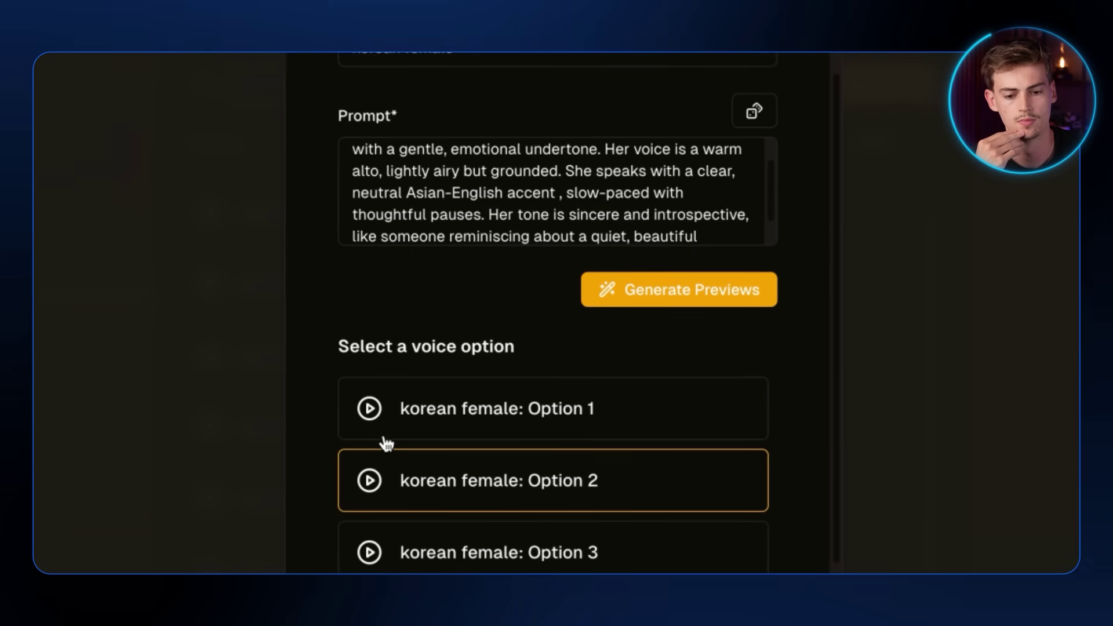
left_click(369, 405)
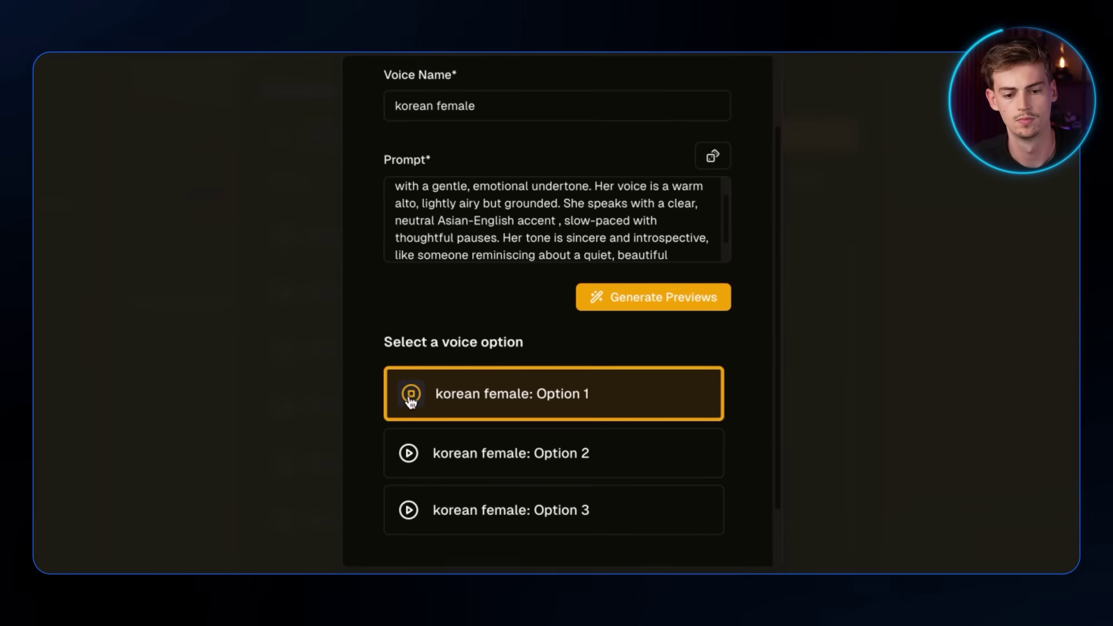
left_click(408, 459)
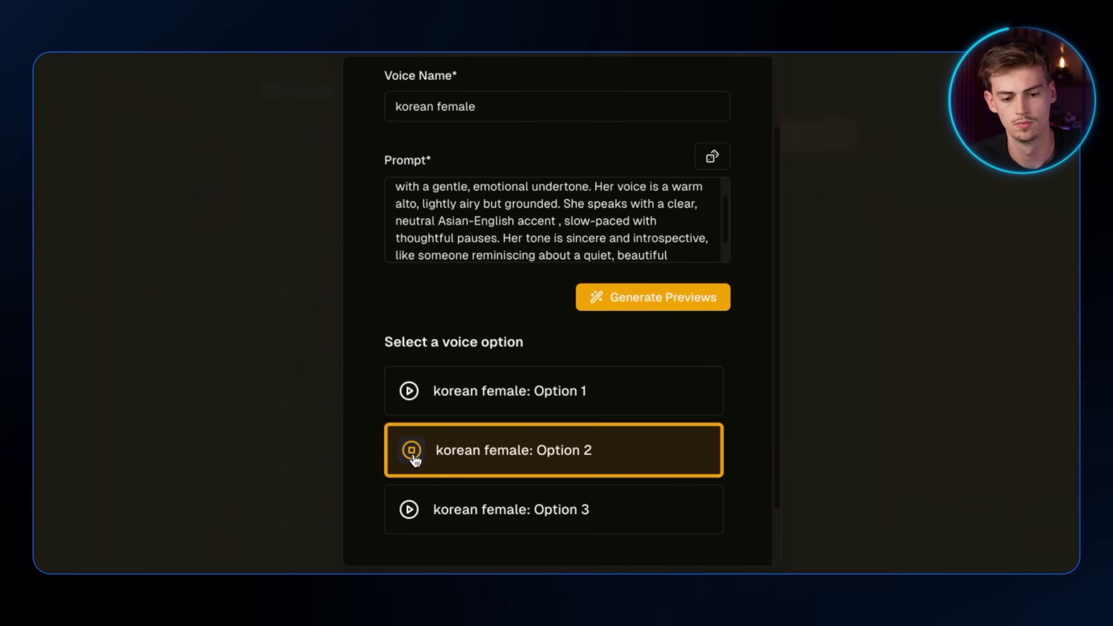
left_click(409, 511)
left_click(416, 397)
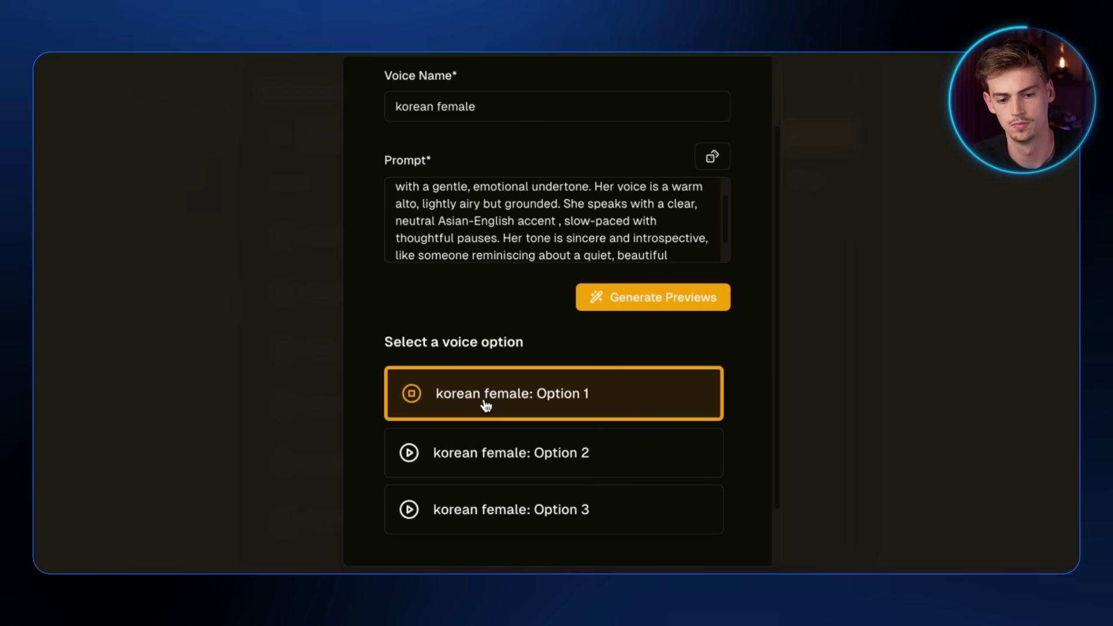
scroll(621, 489, "down", 2)
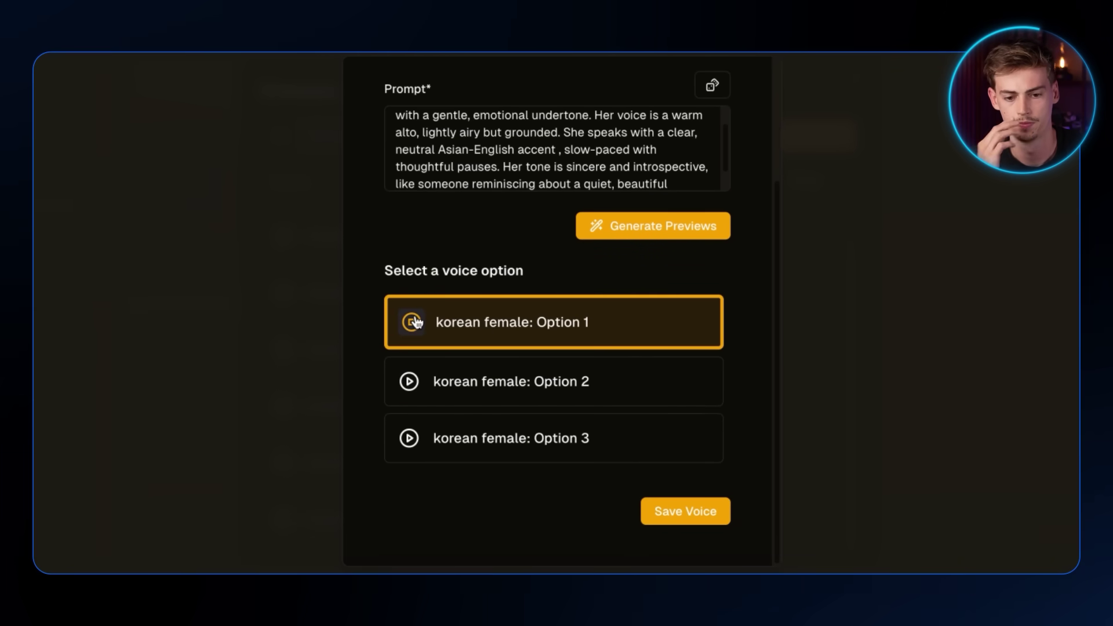
left_click(687, 515)
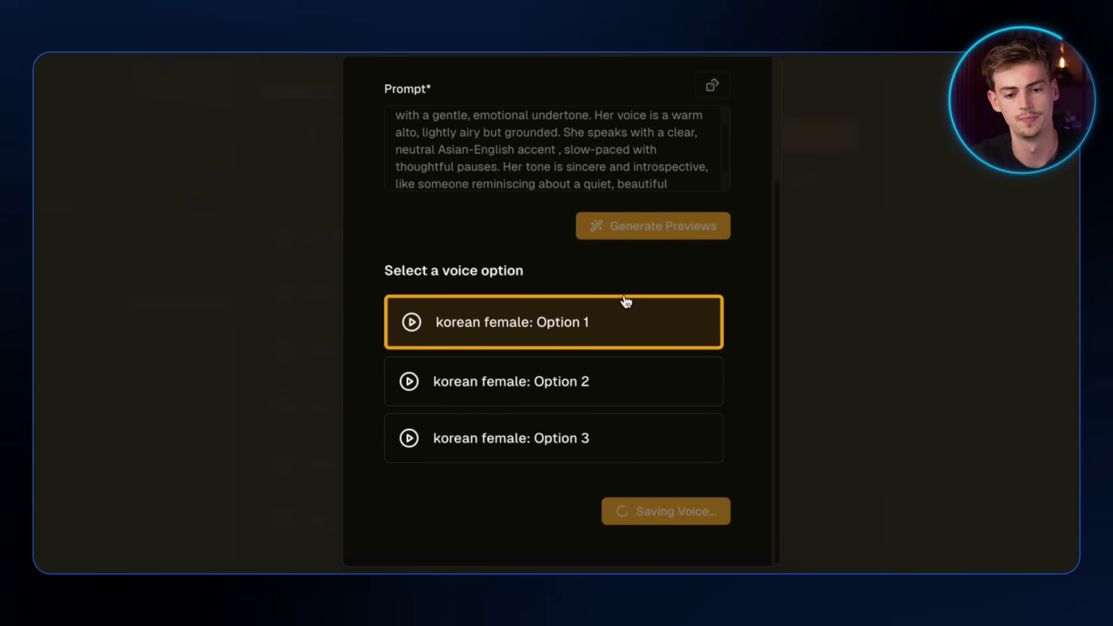
scroll(295, 380, "up", 1)
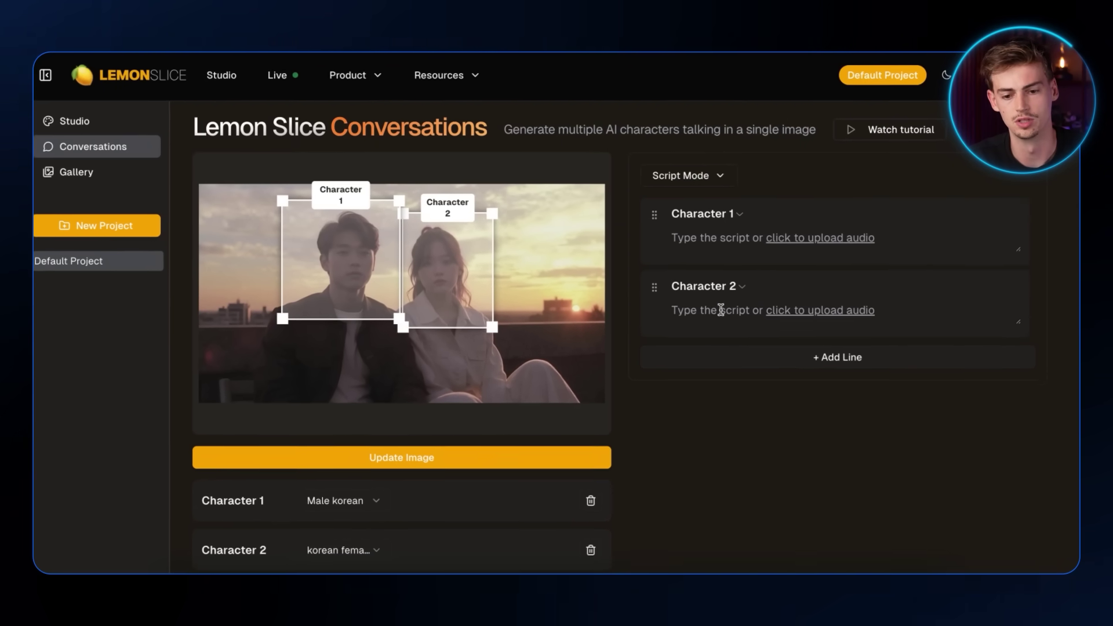
Reorder the script so that Character 2's line comes before Character 1's line
left_click_drag(654, 287, 652, 245)
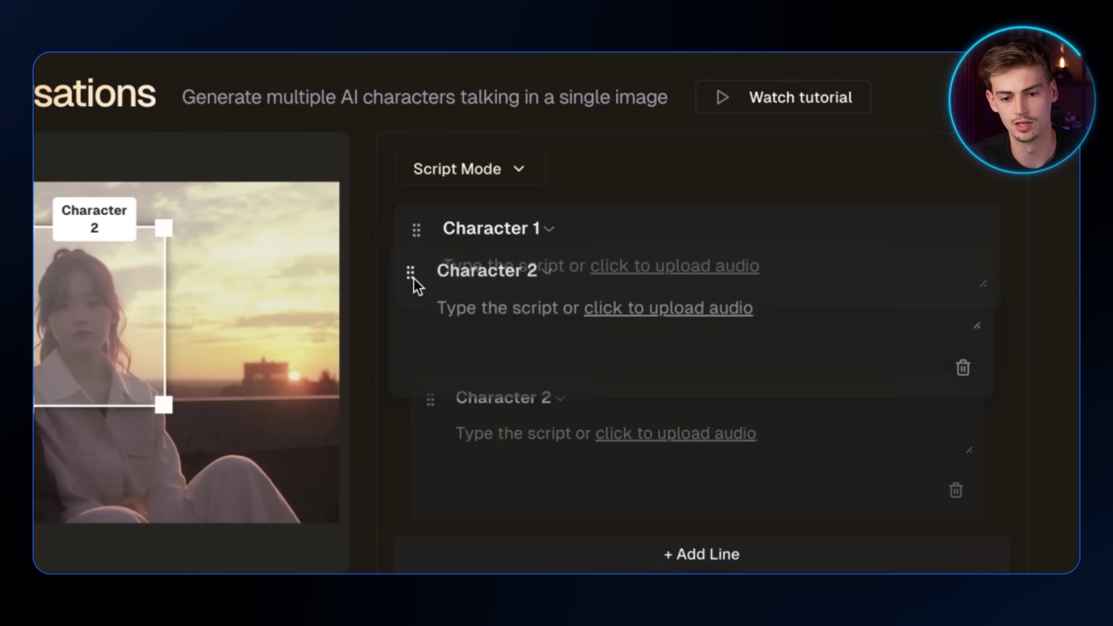
left_click_drag(412, 278, 426, 218)
left_click(484, 273)
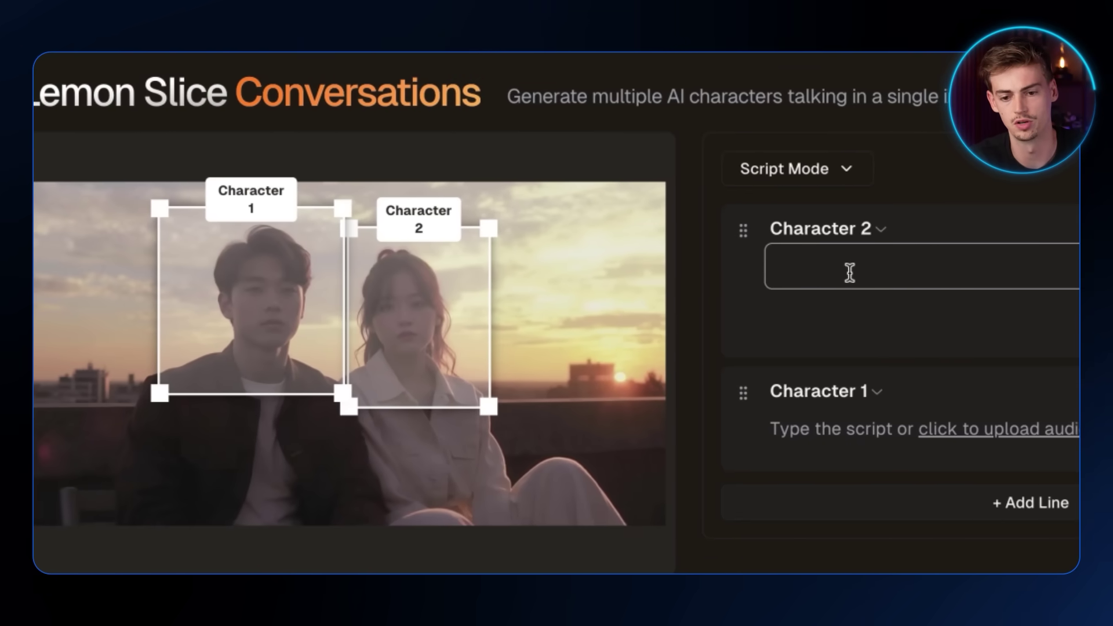
mouse_move(743, 230)
left_mouse_down()
mouse_move(730, 405)
mouse_move(736, 219)
left_mouse_up()
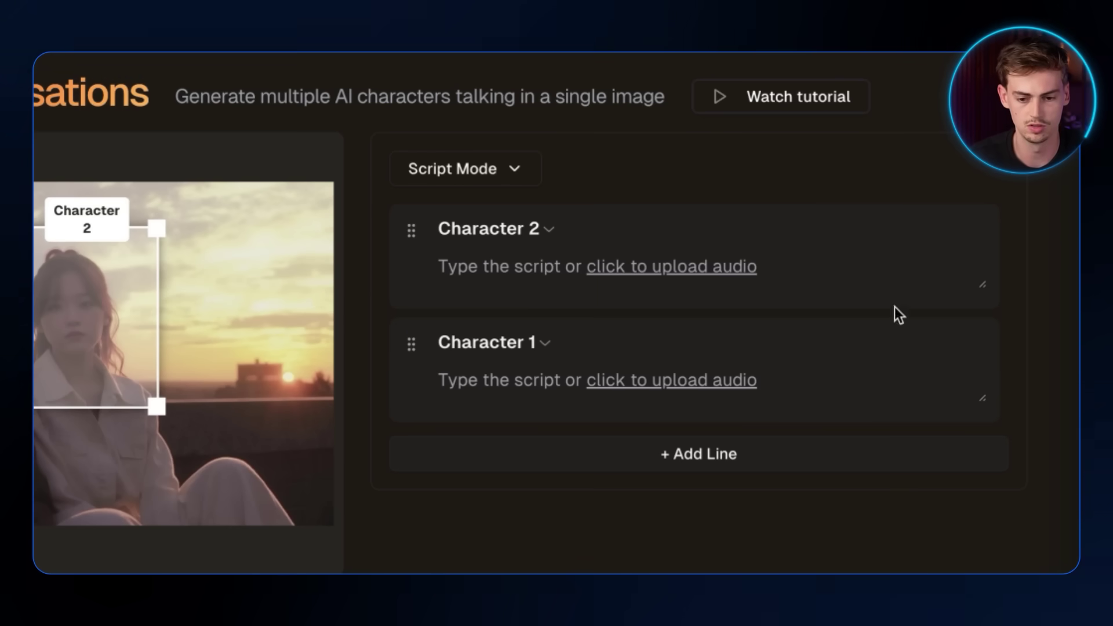
Write Character 2's line asking honey whether to subscribe to the creator, and Character 1's reply "I think you should, honey… I think you should"
left_click(514, 278)
type("Honey… should I subscribe to Dan Kieft?")
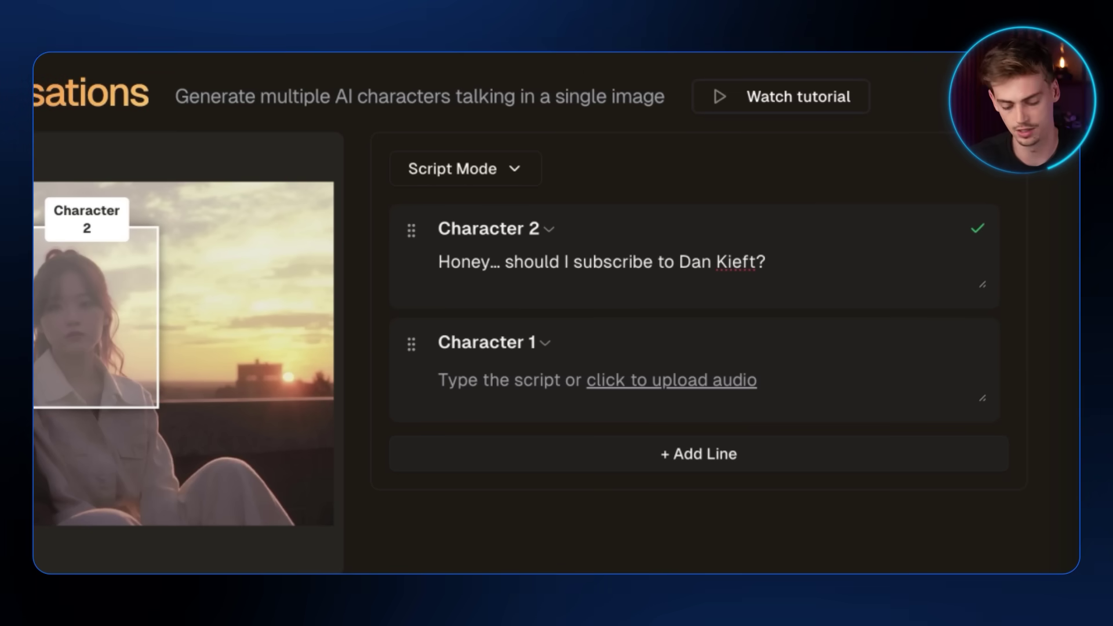
left_click(499, 380)
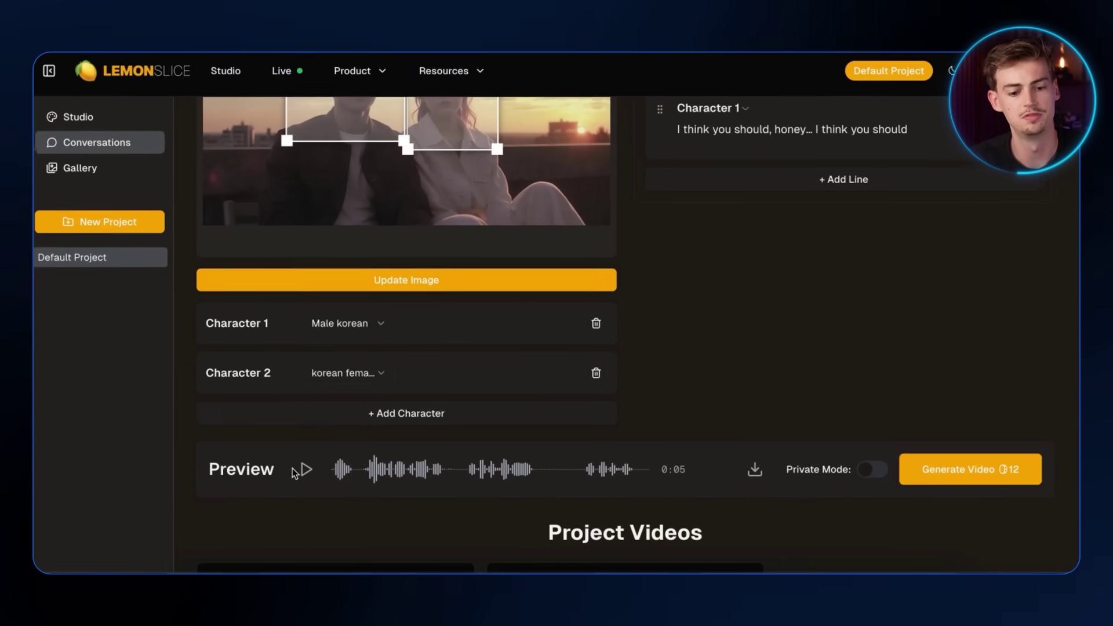
Play the conversation's audio preview and turn on Private Mode for the video
left_click(306, 470)
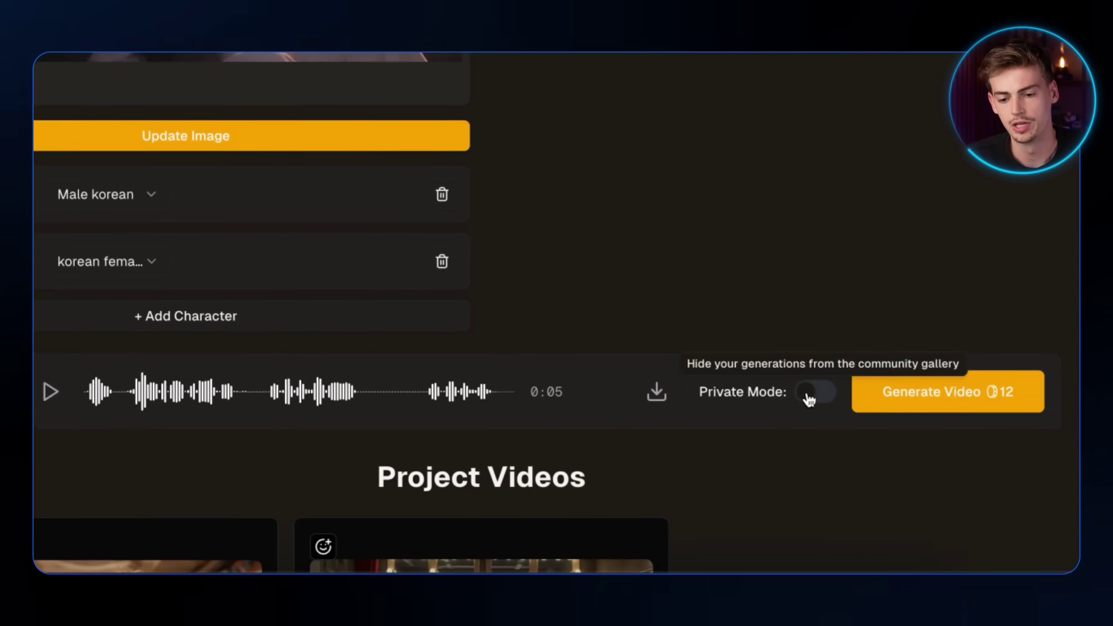
left_click(808, 399)
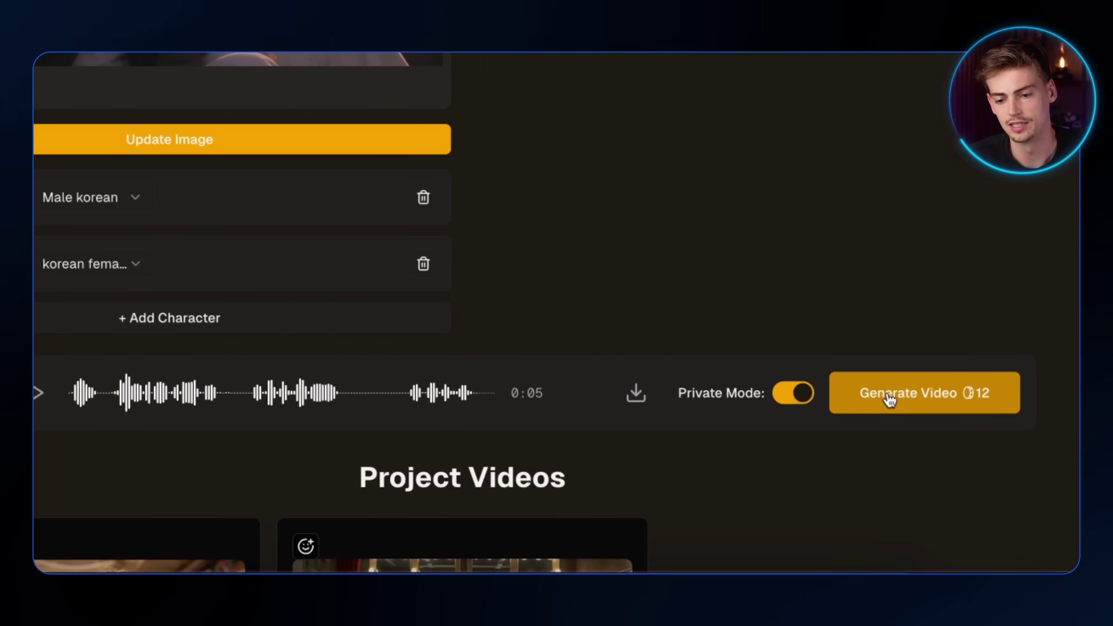
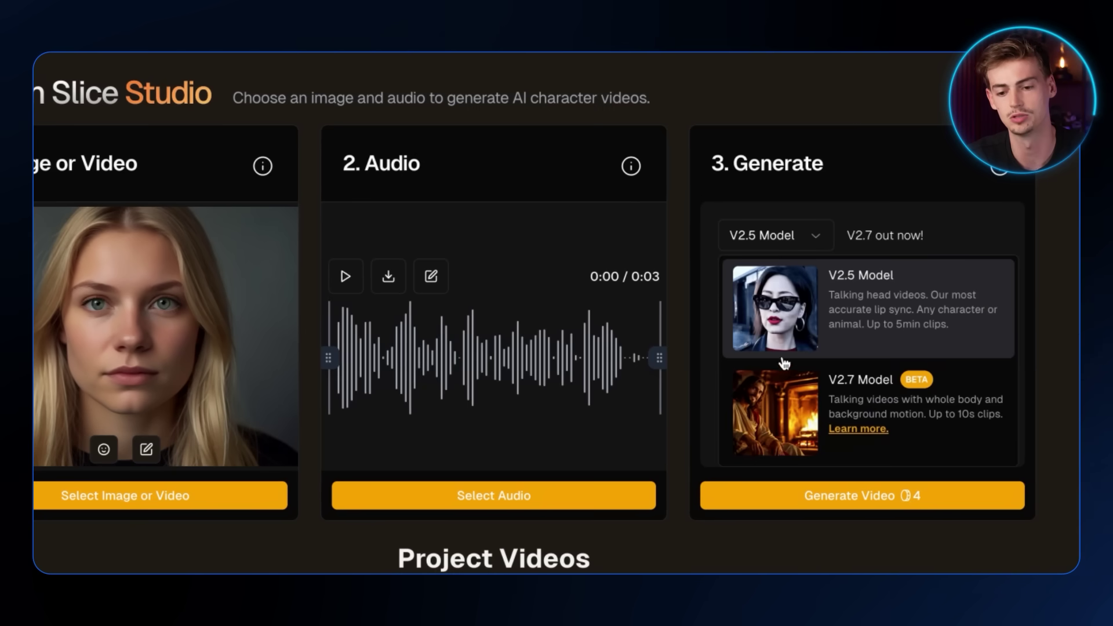
Choose the V2.7 Model in the Studio and use the saved photo of the man in a black shirt as the source image
left_click(882, 396)
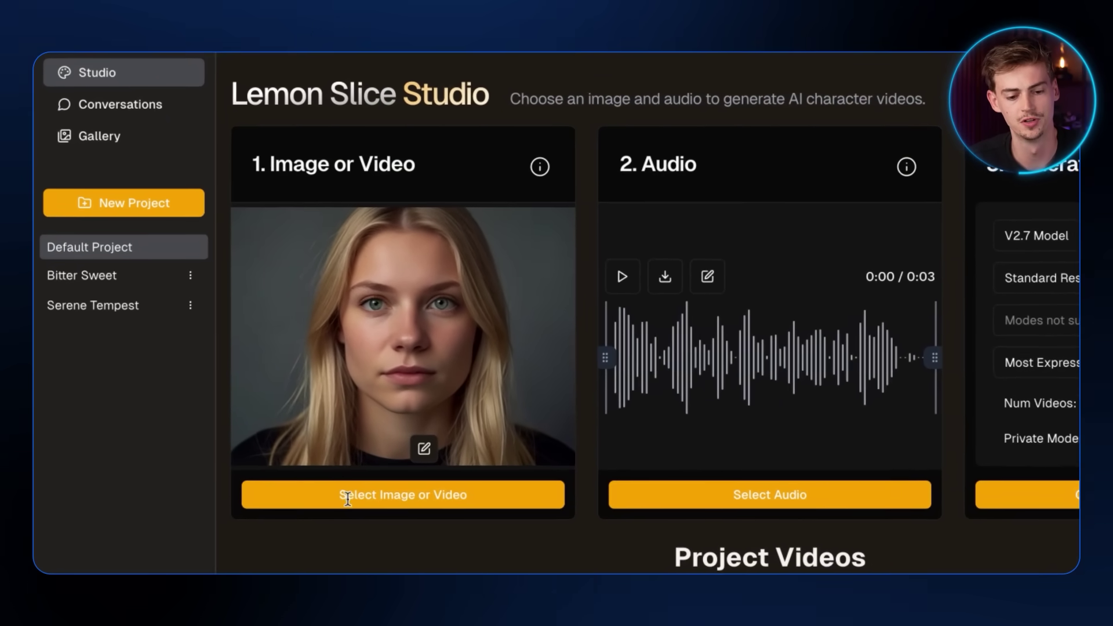
left_click(392, 502)
scroll(295, 381, "down", 4)
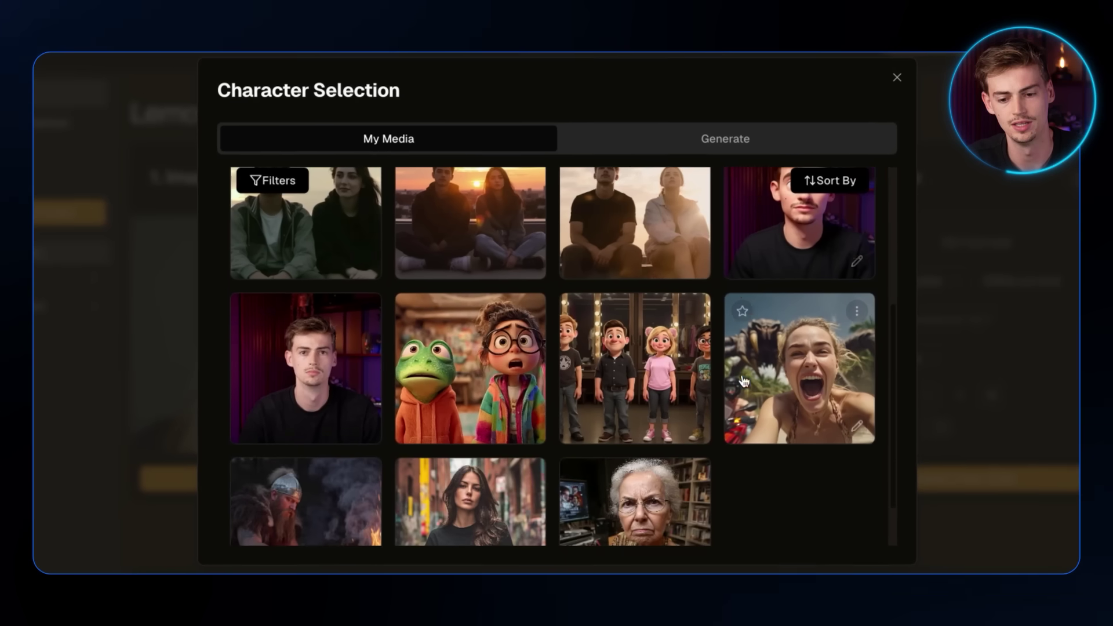
left_click(296, 381)
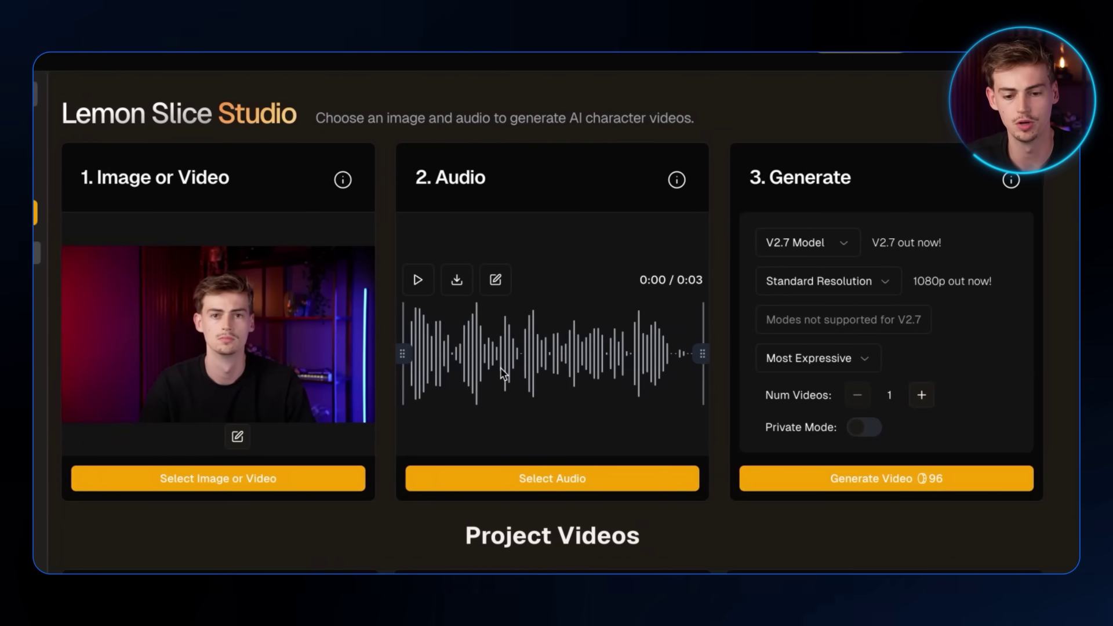
Bring up the audio selection and look over its Record and Script sources and the available voices
left_click(528, 477)
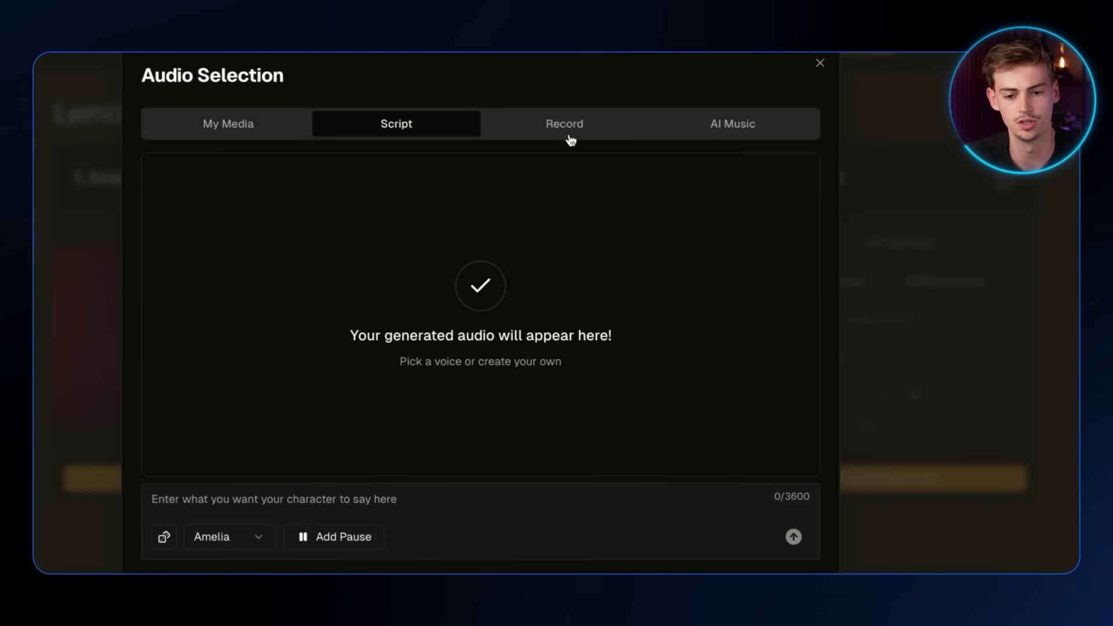
left_click(543, 133)
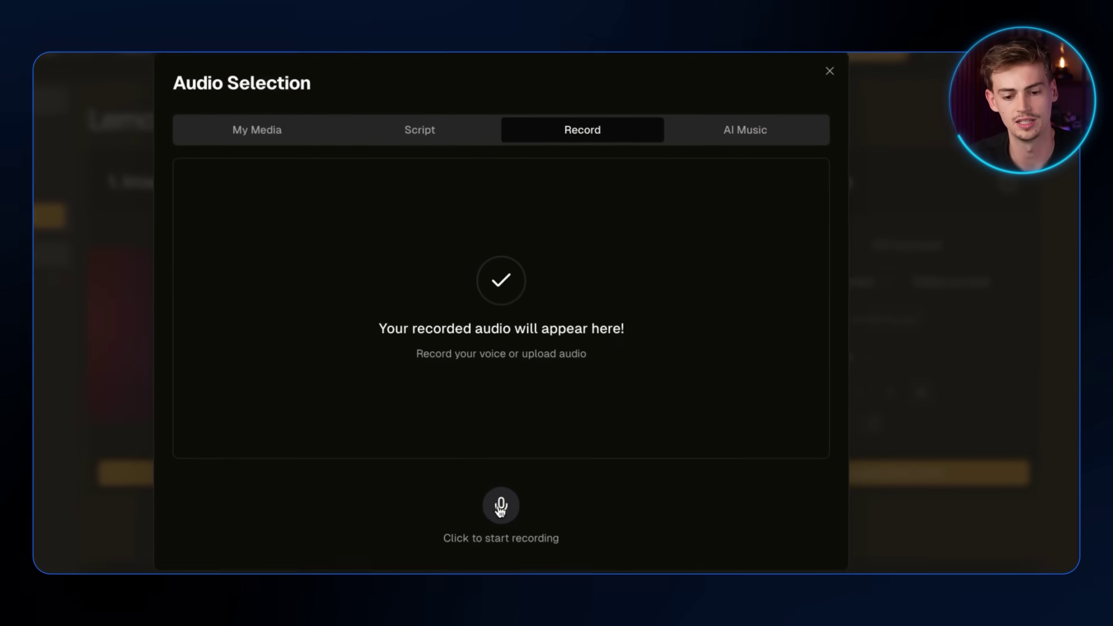
left_click(510, 157)
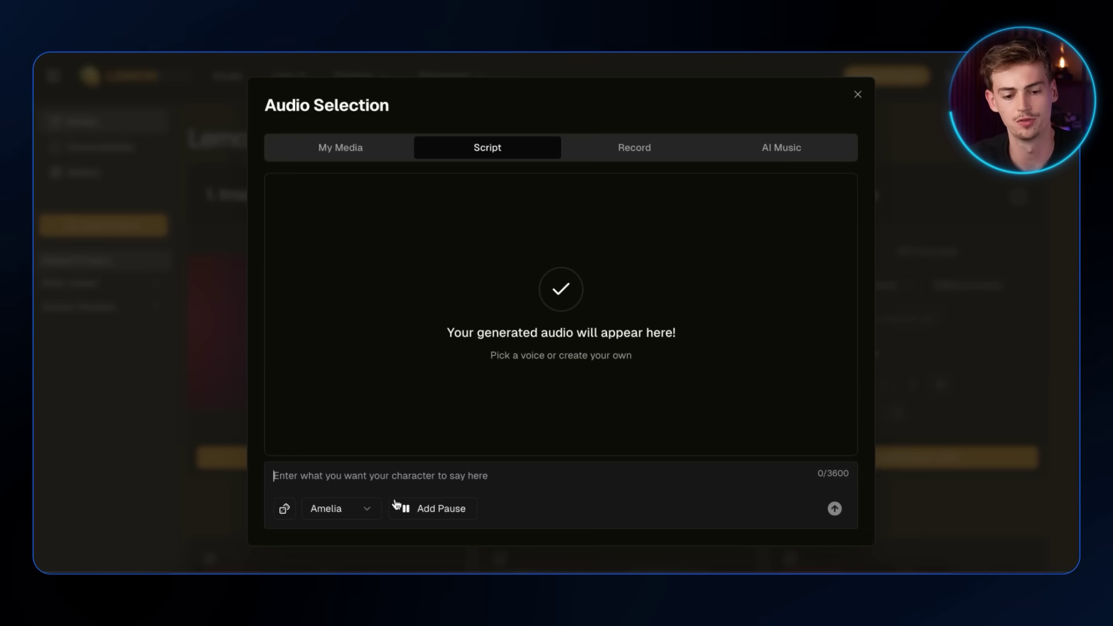
left_click(332, 521)
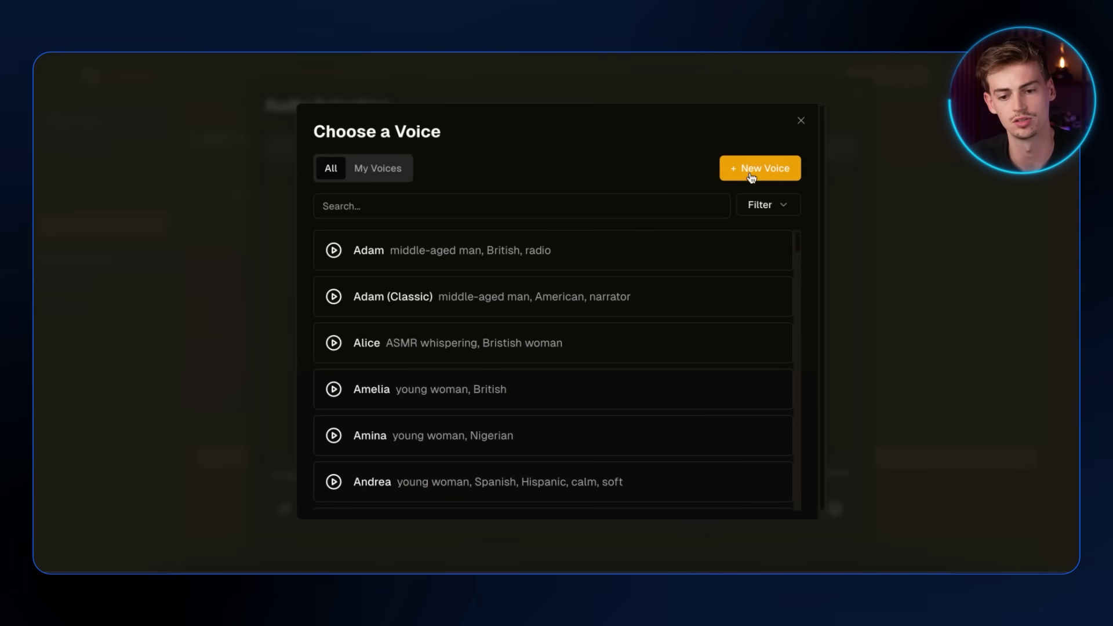
left_click(801, 120)
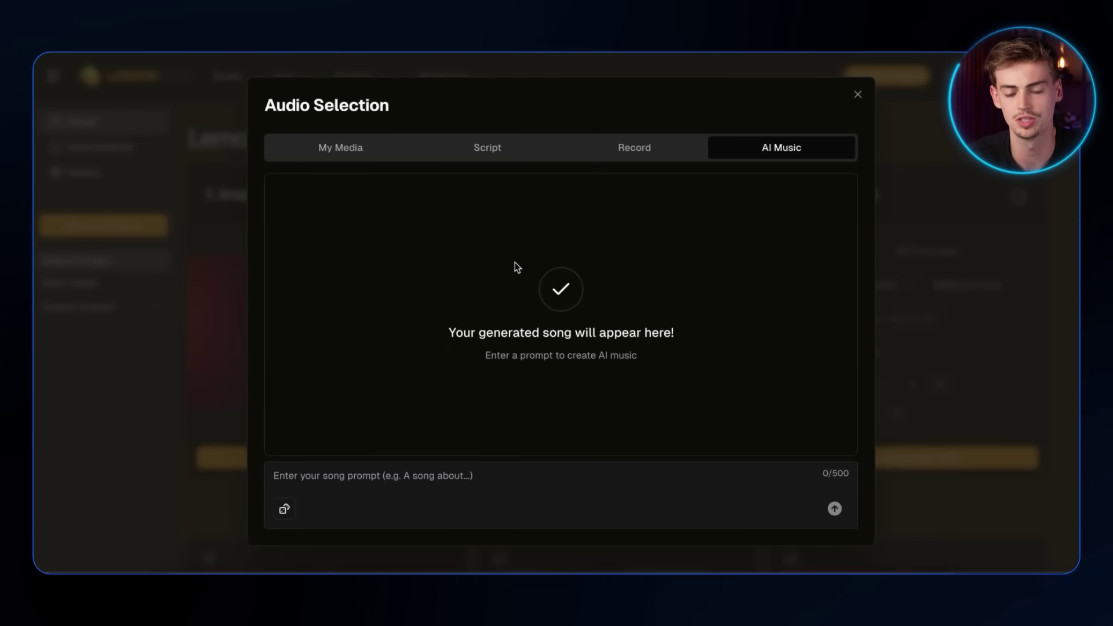
Record a voice clip of about 7 seconds and use it as the video's audio
left_click(652, 157)
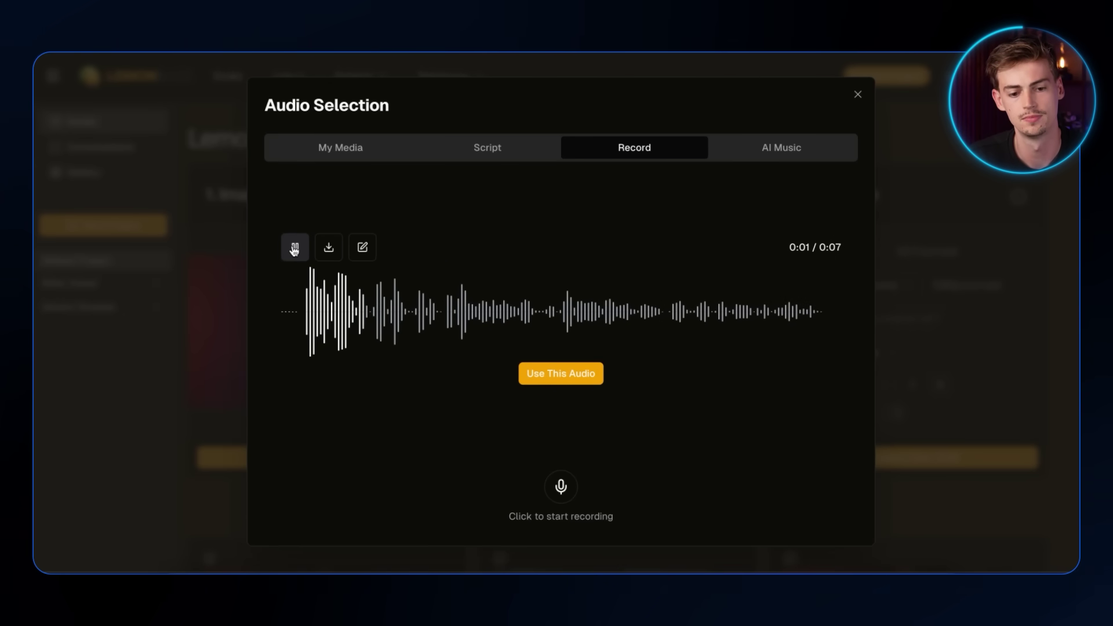
left_click(554, 373)
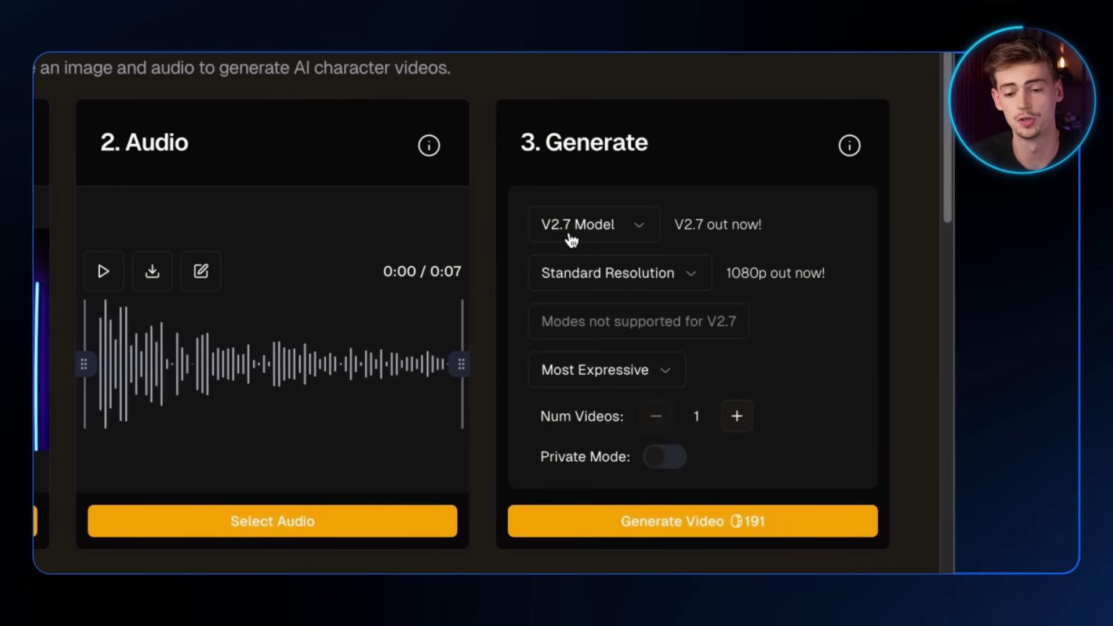
Review the model and expressiveness choices and set the generation model to V2.5
left_click(571, 232)
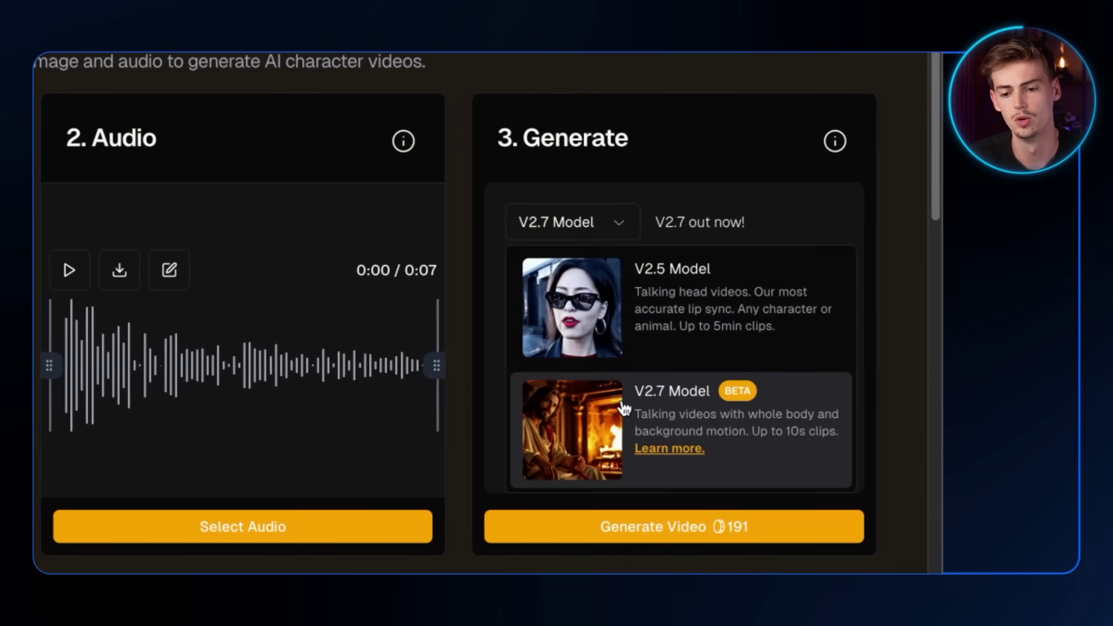
left_click(654, 194)
left_click(568, 384)
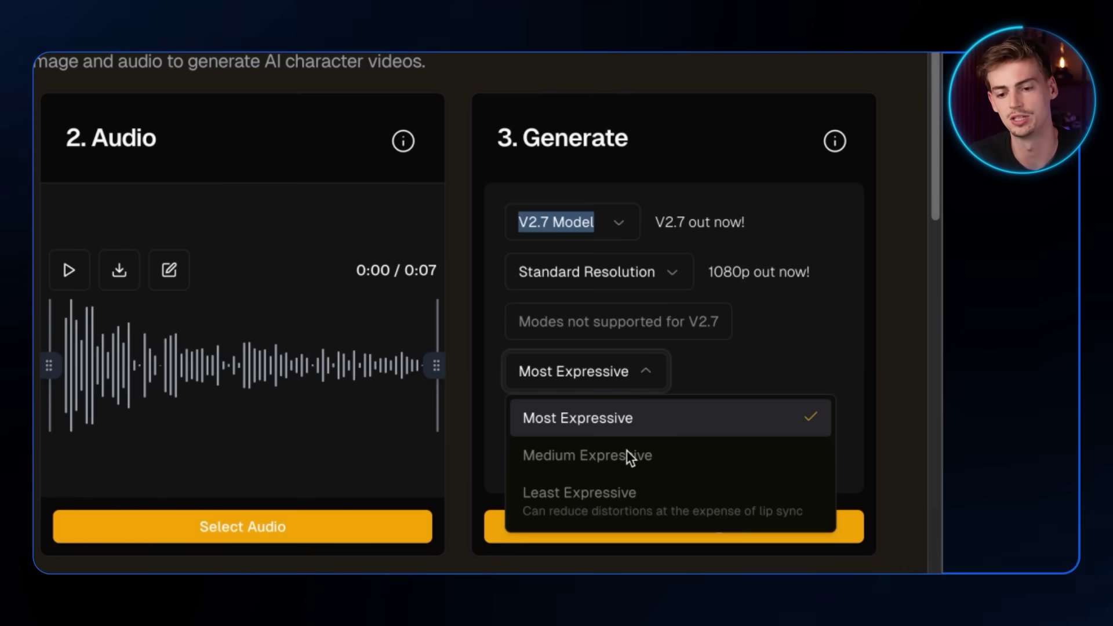
left_click(570, 226)
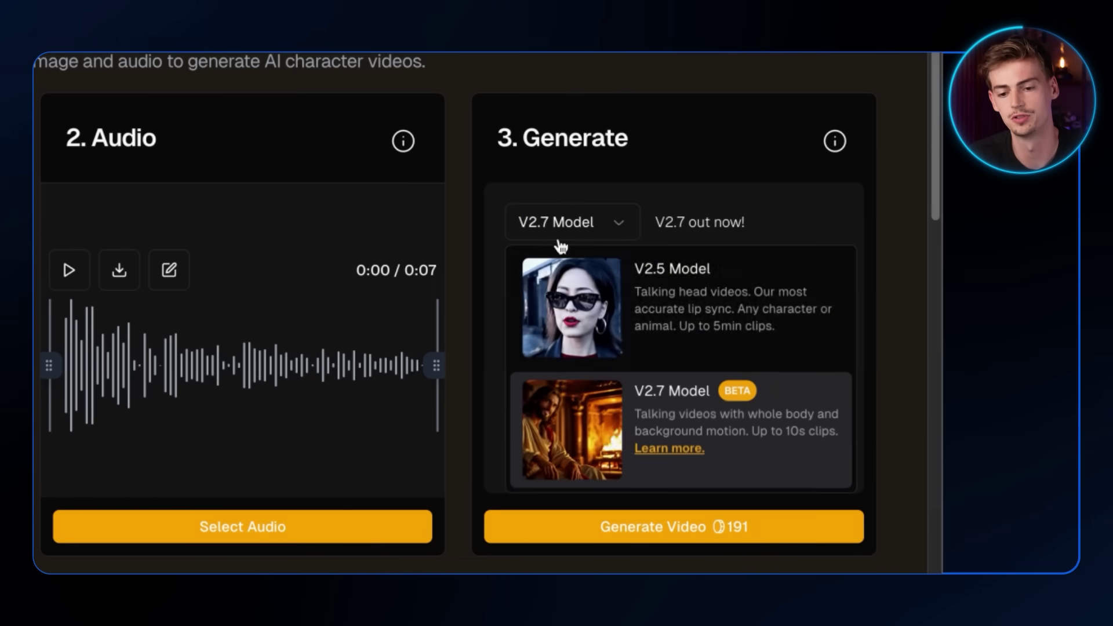
left_click(618, 327)
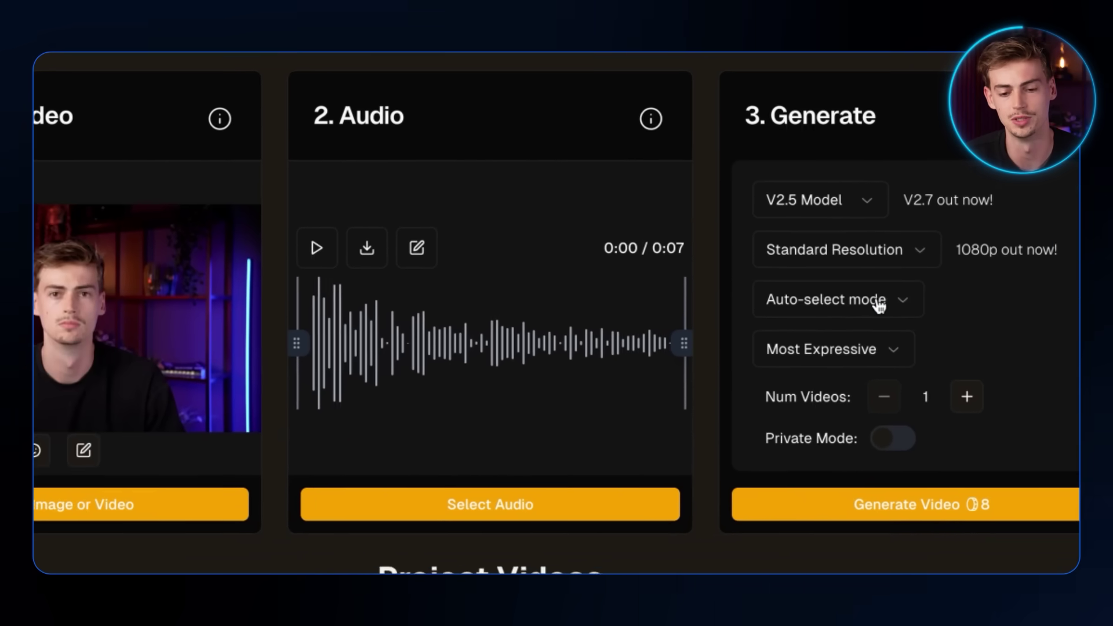
Set the video's output resolution to 1080p
scroll(880, 305, "down", 10)
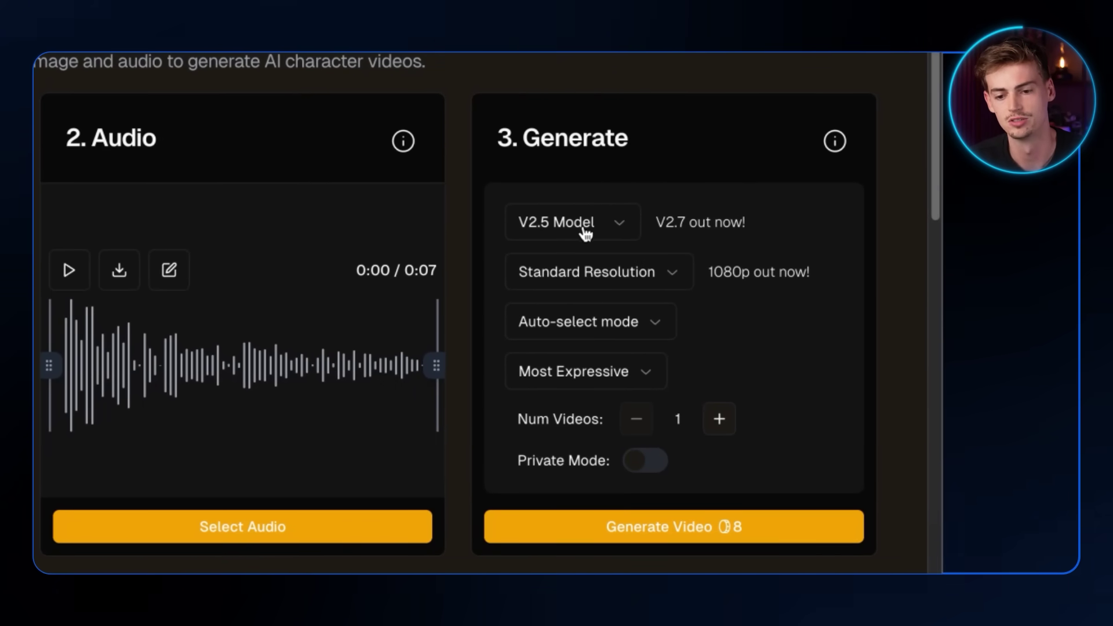
left_click(614, 282)
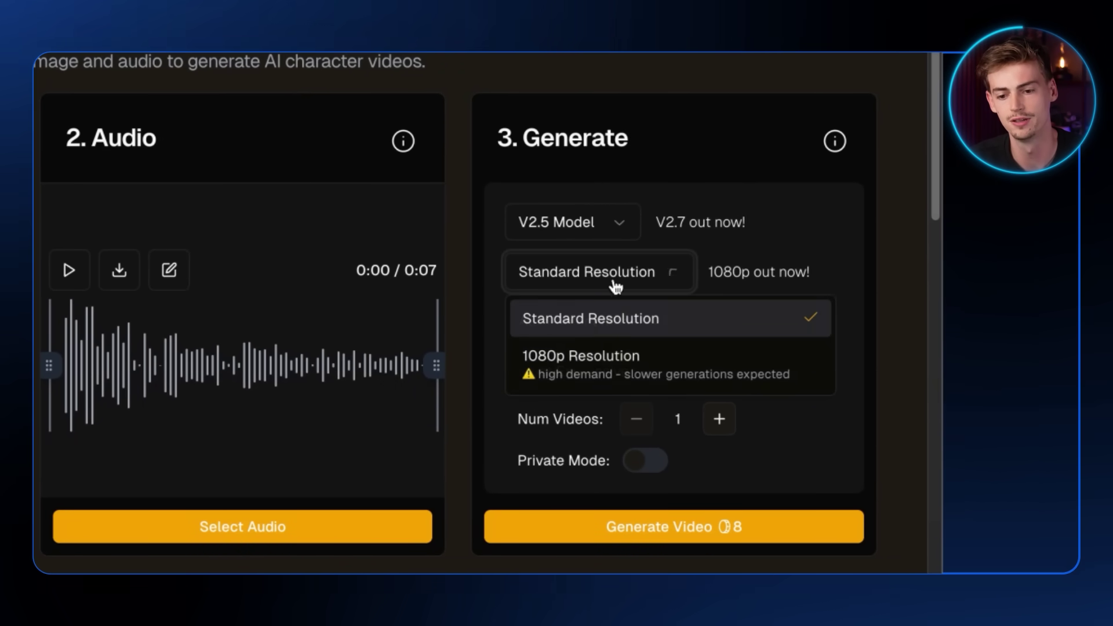
left_click(577, 364)
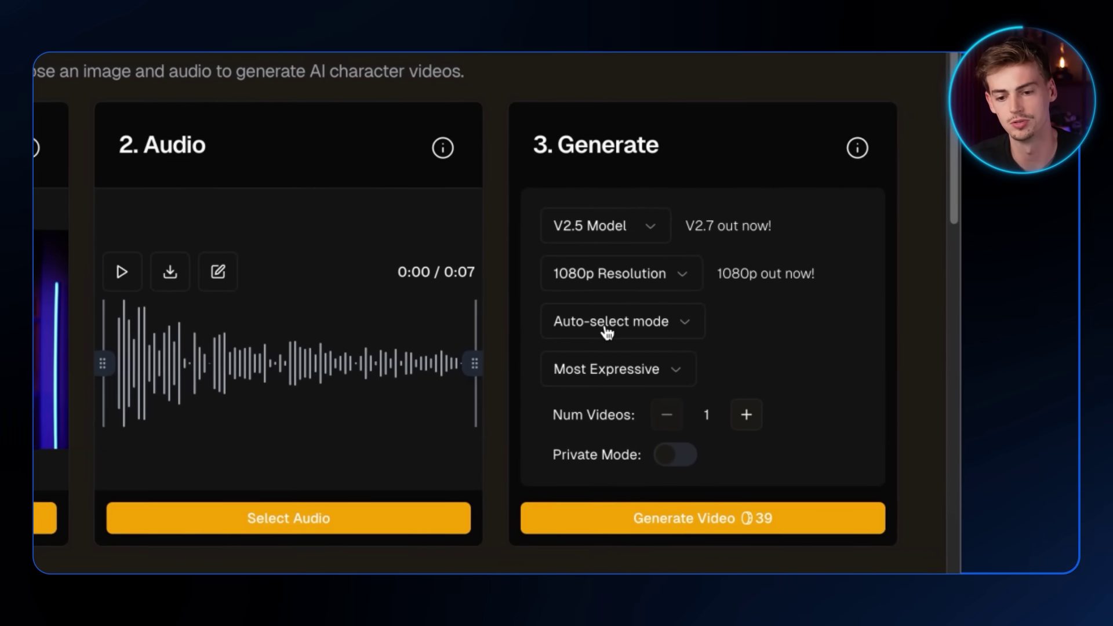
Choose Auto-select as the video generation mode and go through the expressiveness levels
left_click(574, 322)
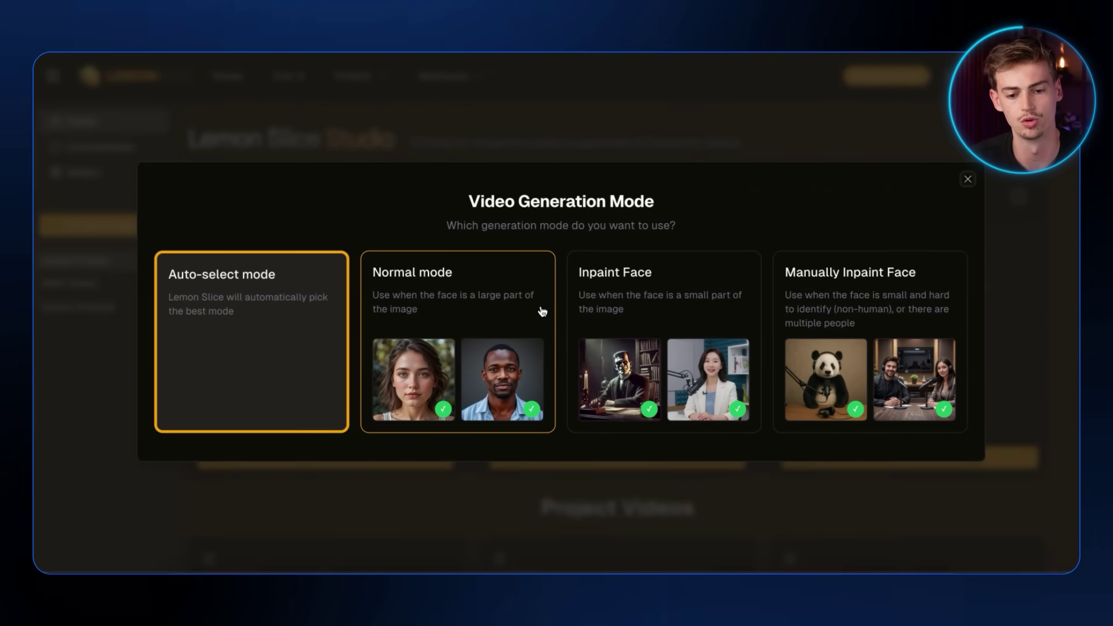
left_click(269, 296)
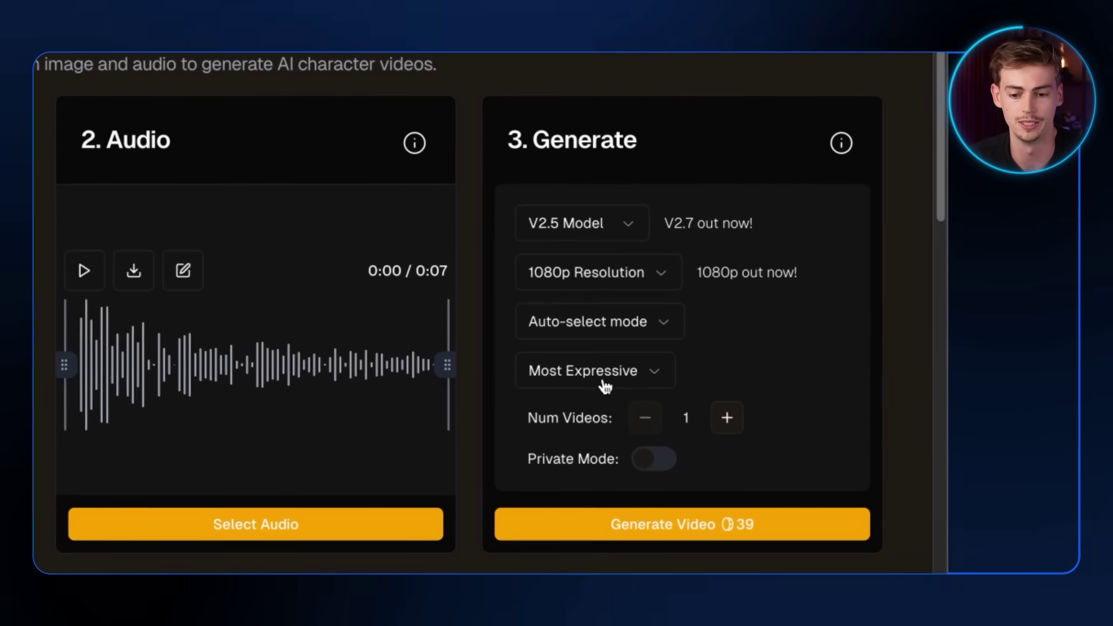
left_click(826, 355)
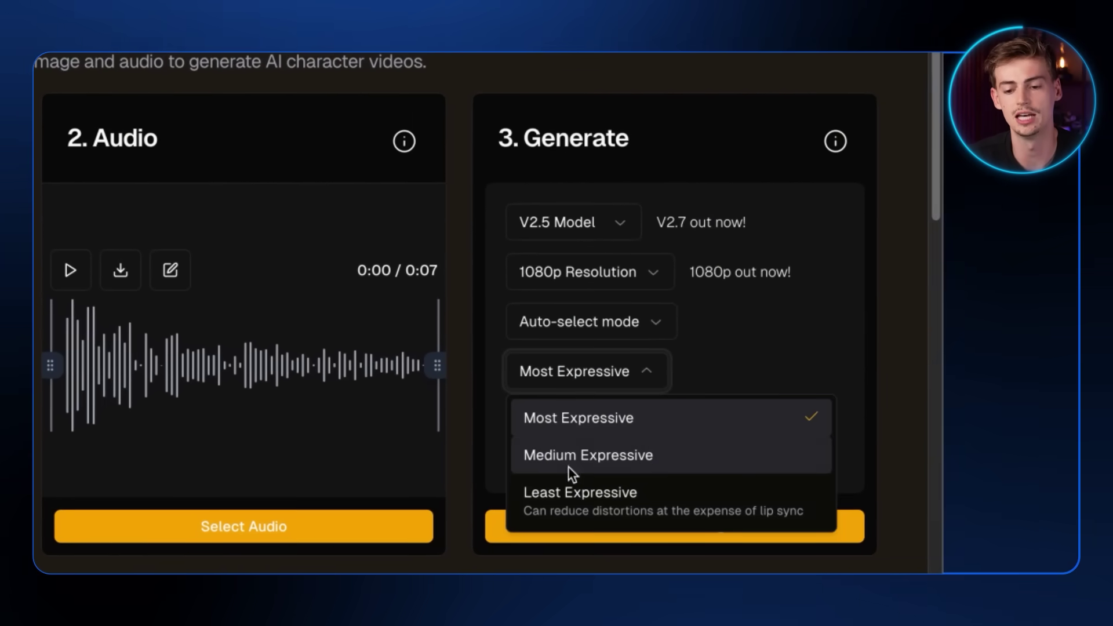
left_click(627, 512)
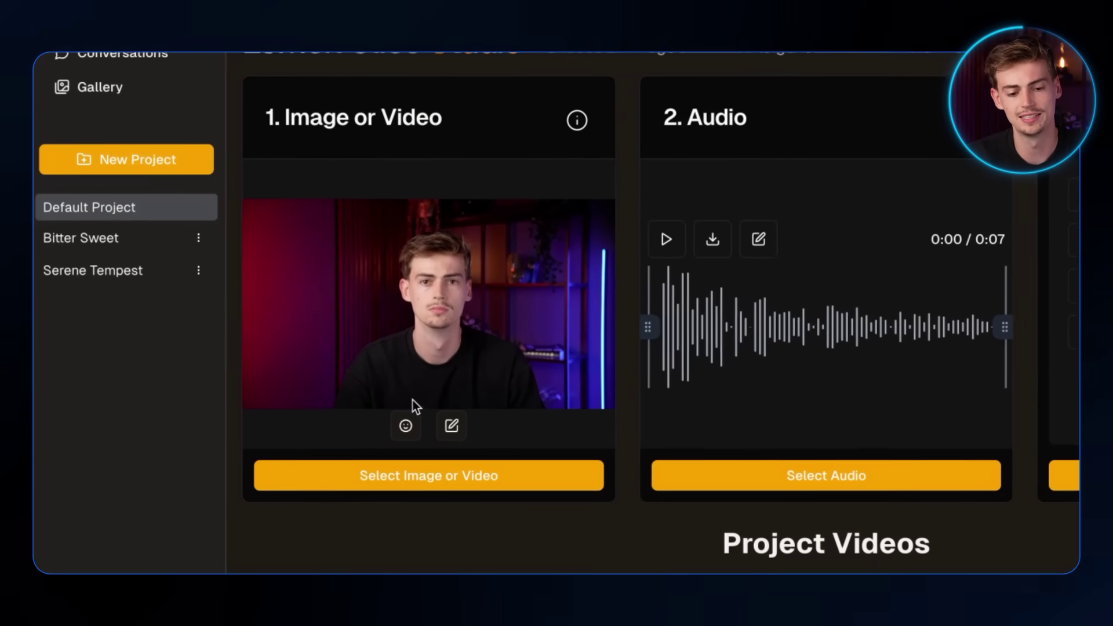
Open the character image for restyling and set it to a 16:9 aspect ratio with the Flux Kontext model
left_click(454, 427)
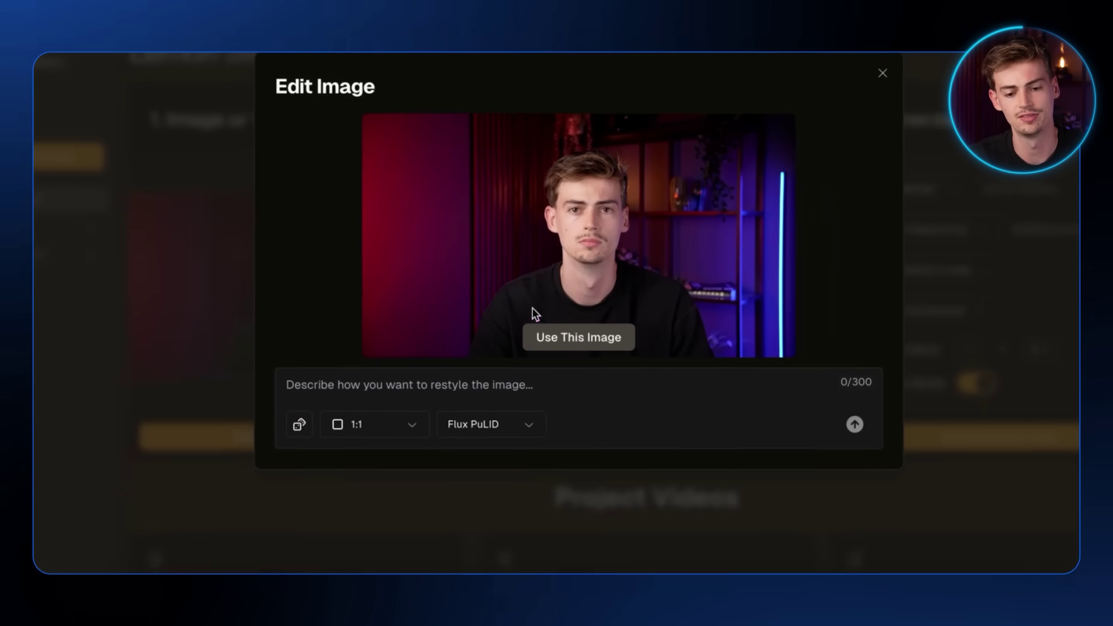
left_click(362, 425)
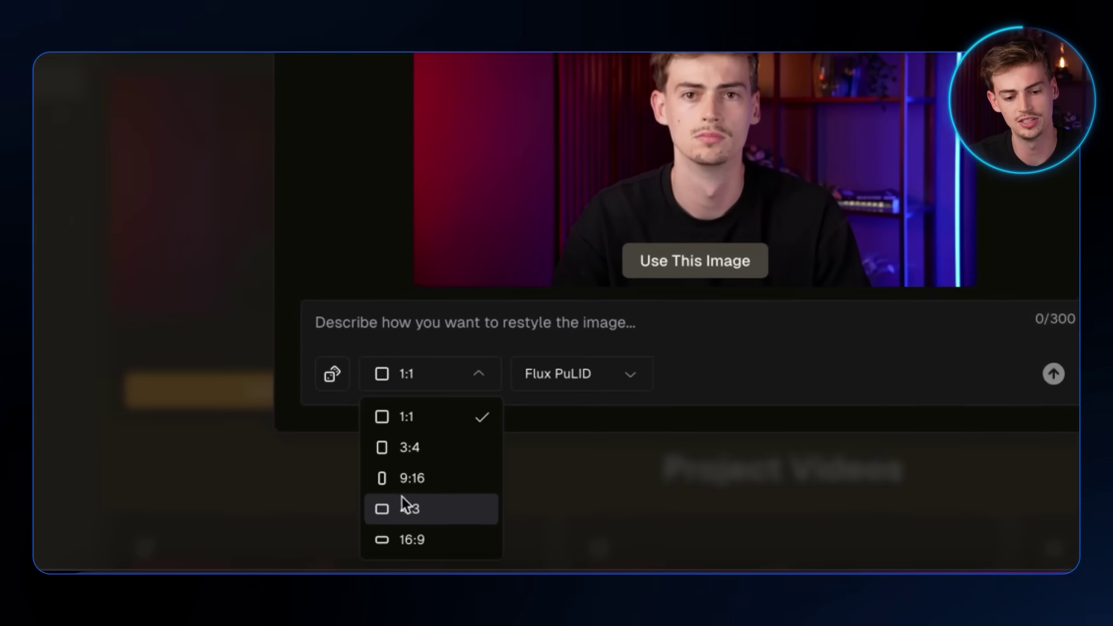
left_click(423, 537)
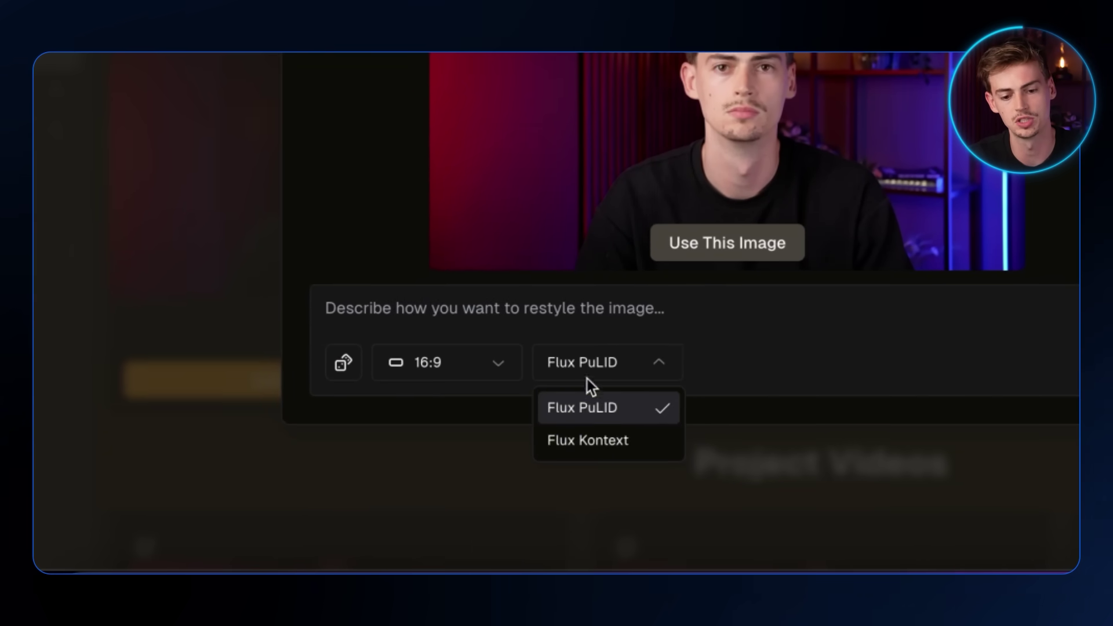
left_click(600, 443)
Restyle the image with the prompt "This photo in a 3d cartoon style" and use the result as the character
type("This photo in a 3d cartoon style")
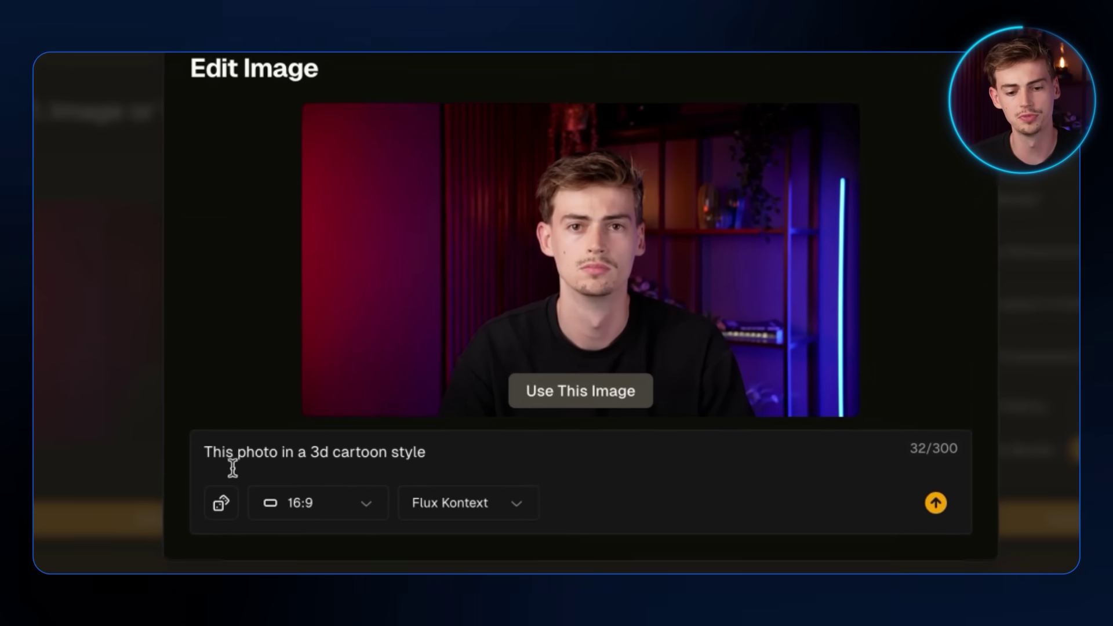
left_click_drag(181, 470, 240, 464)
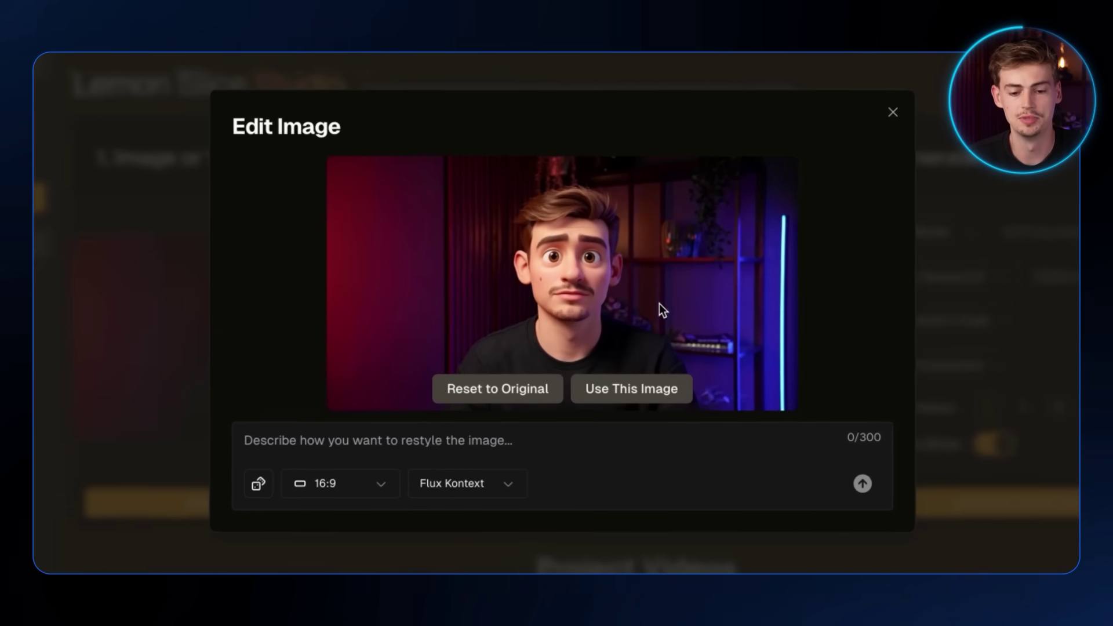
left_click(619, 392)
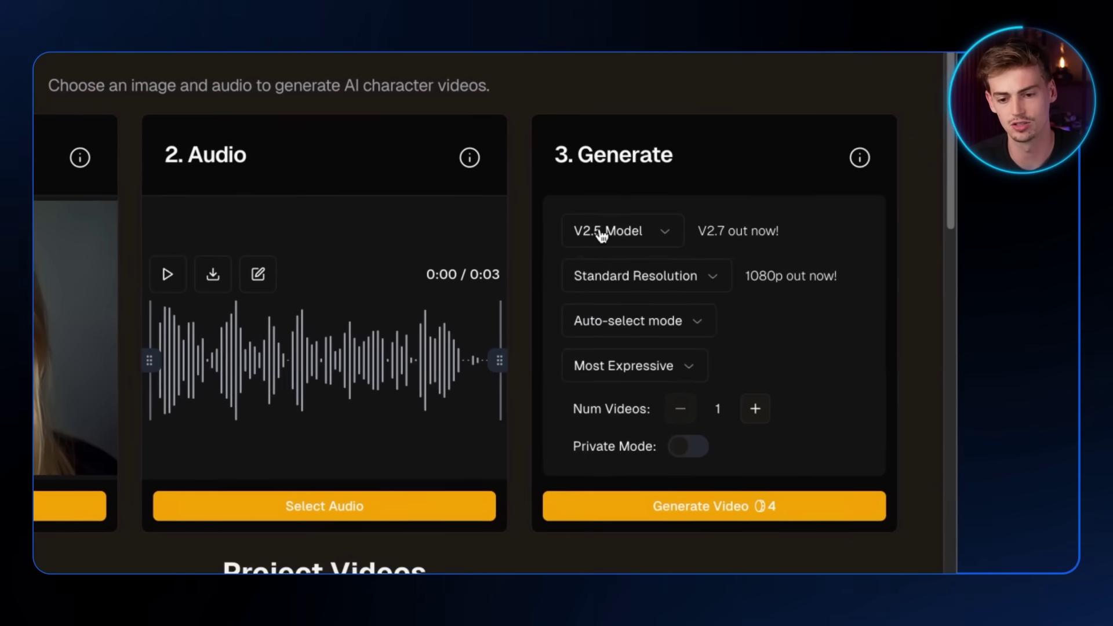
Set the generation model to V2.7 and pick the saved image of the Viking cooking by a campfire
left_click(603, 230)
left_click(673, 454)
left_click(49, 512)
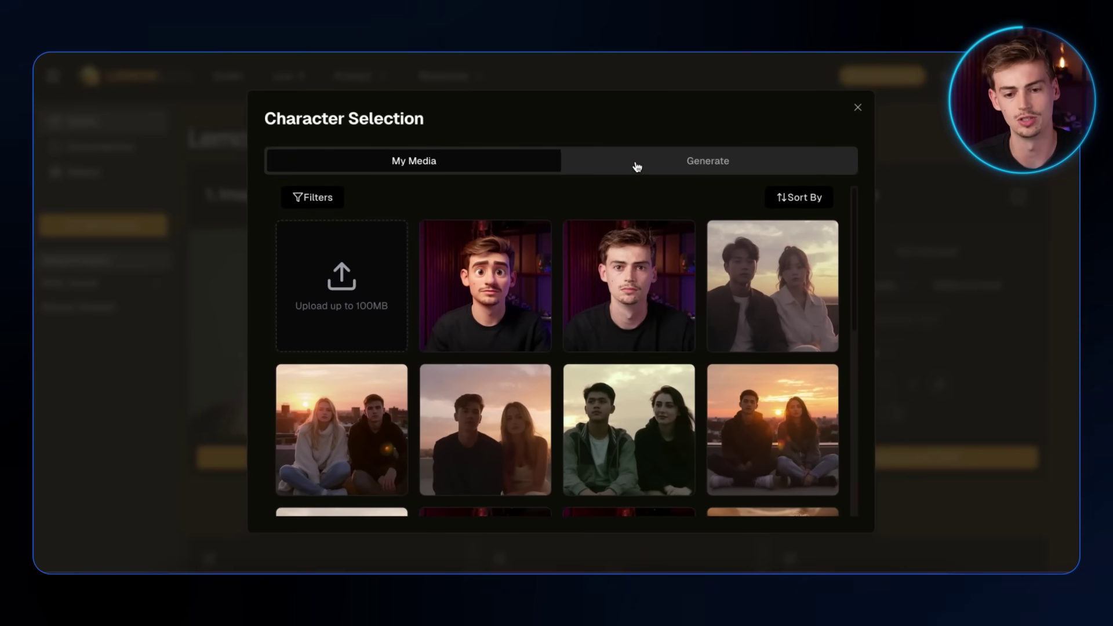
left_click(637, 167)
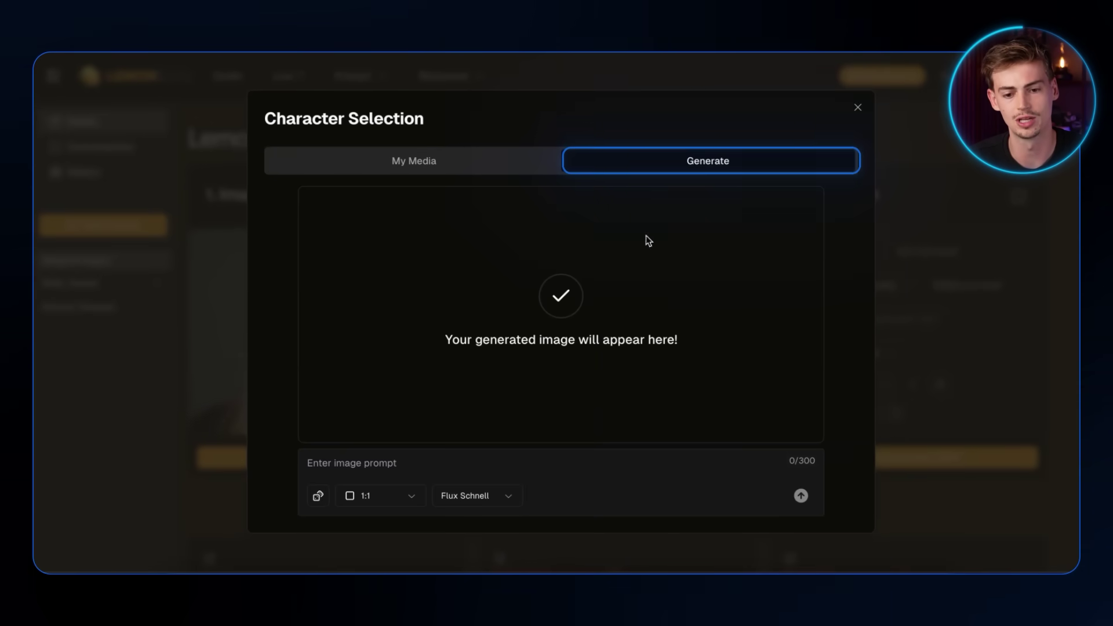
left_click(396, 163)
scroll(670, 334, "down", 1)
scroll(592, 350, "up", 3)
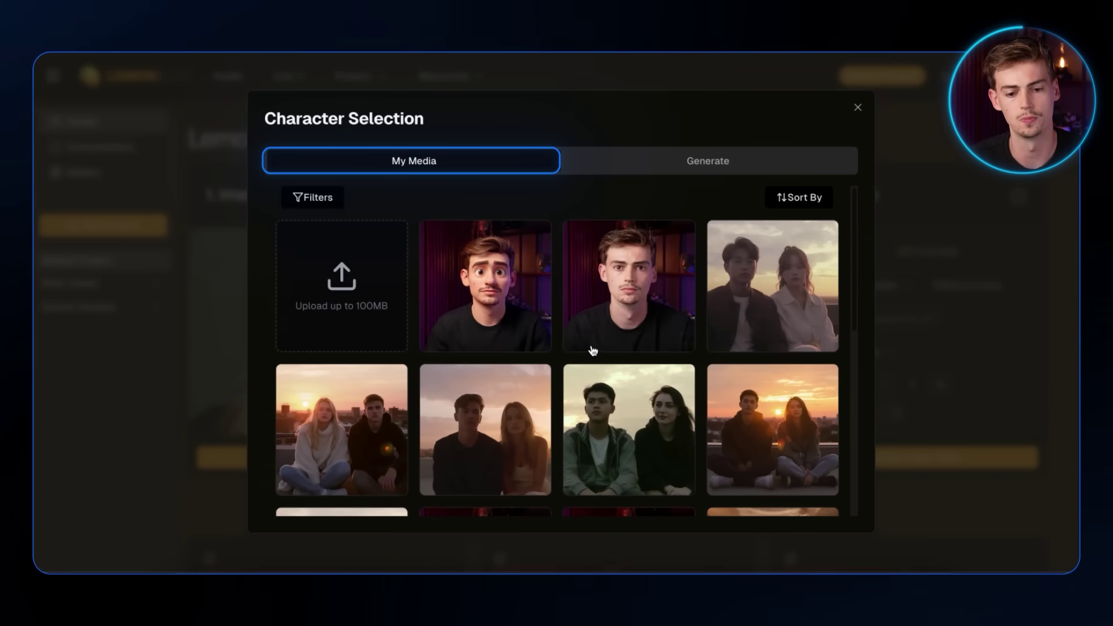
scroll(639, 347, "down", 6)
left_click(662, 290)
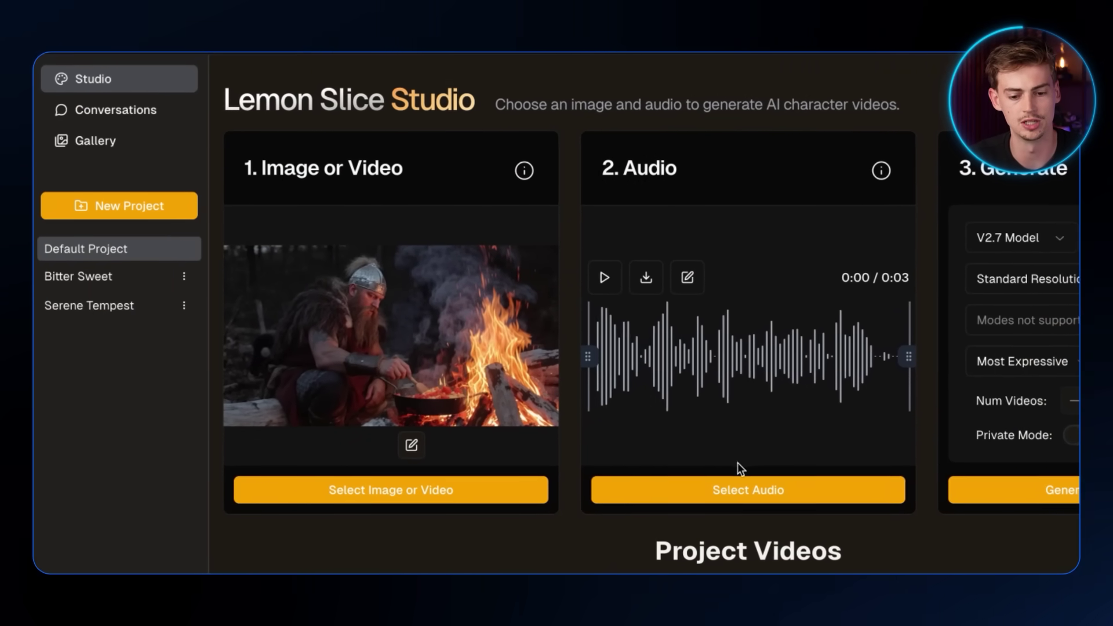
Choose the voice Buck, a deep, raspy Southern cowboy voice, for a scripted audio clip
left_click(725, 487)
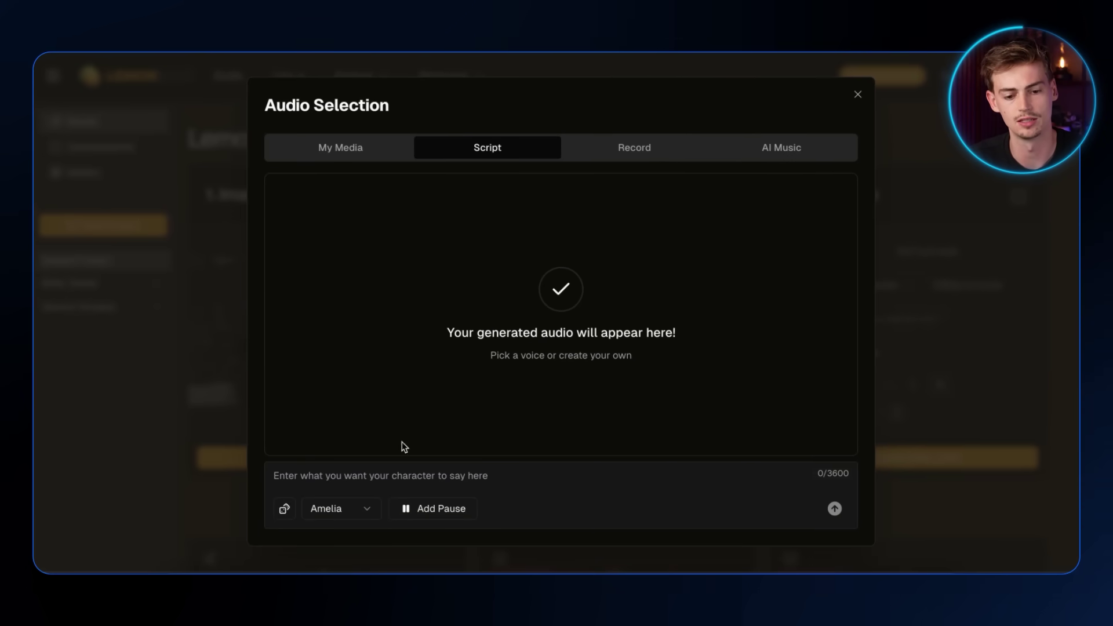
left_click(345, 520)
scroll(417, 325, "down", 4)
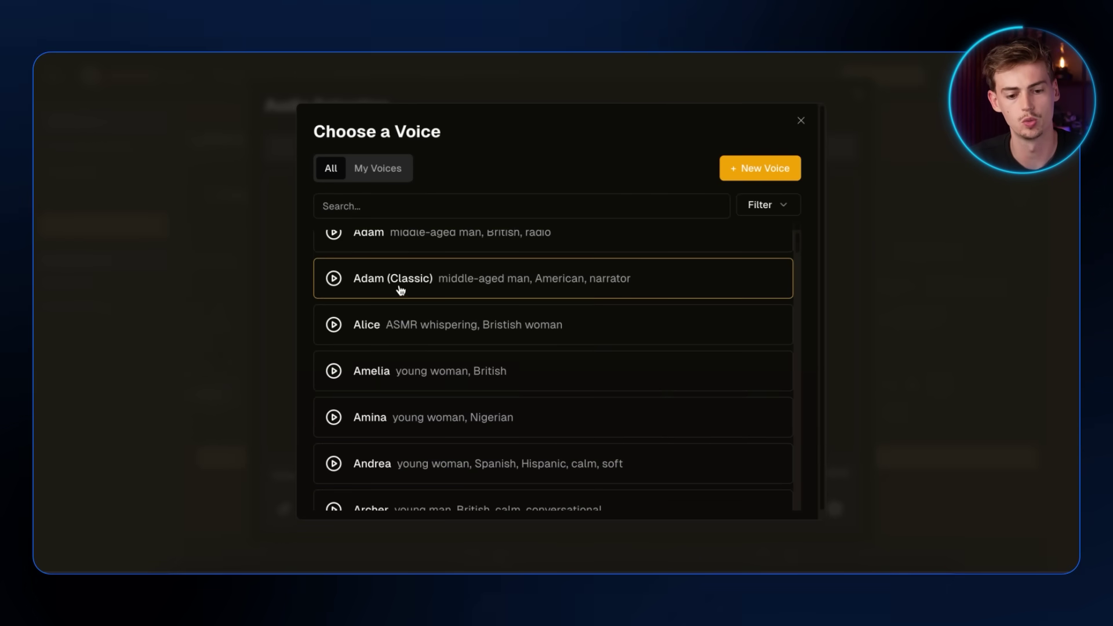
scroll(417, 295, "down", 5)
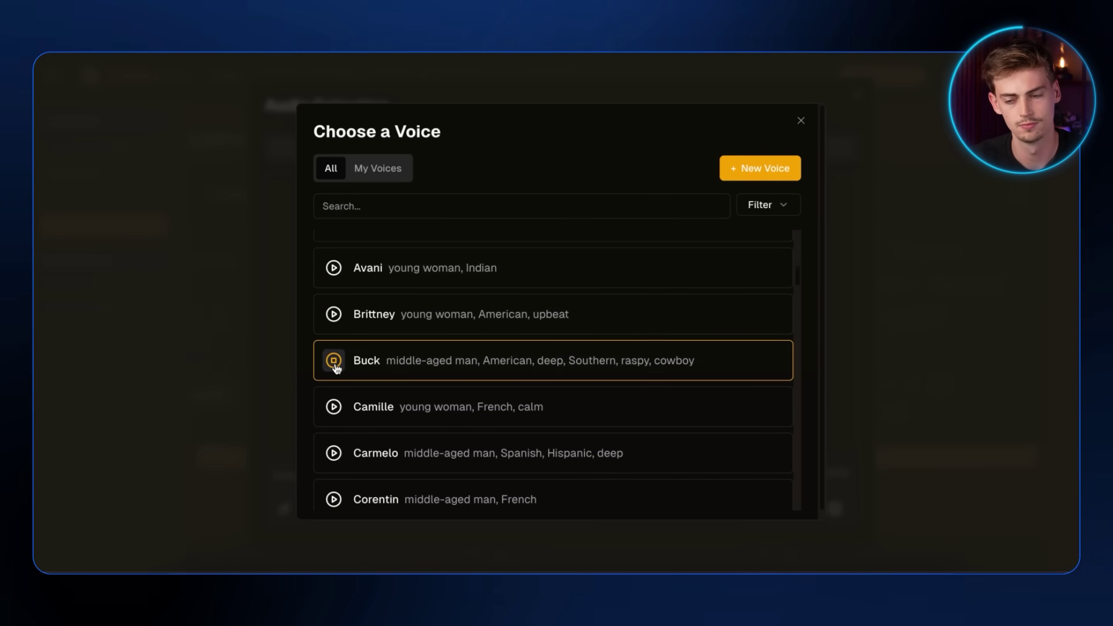
left_click(480, 370)
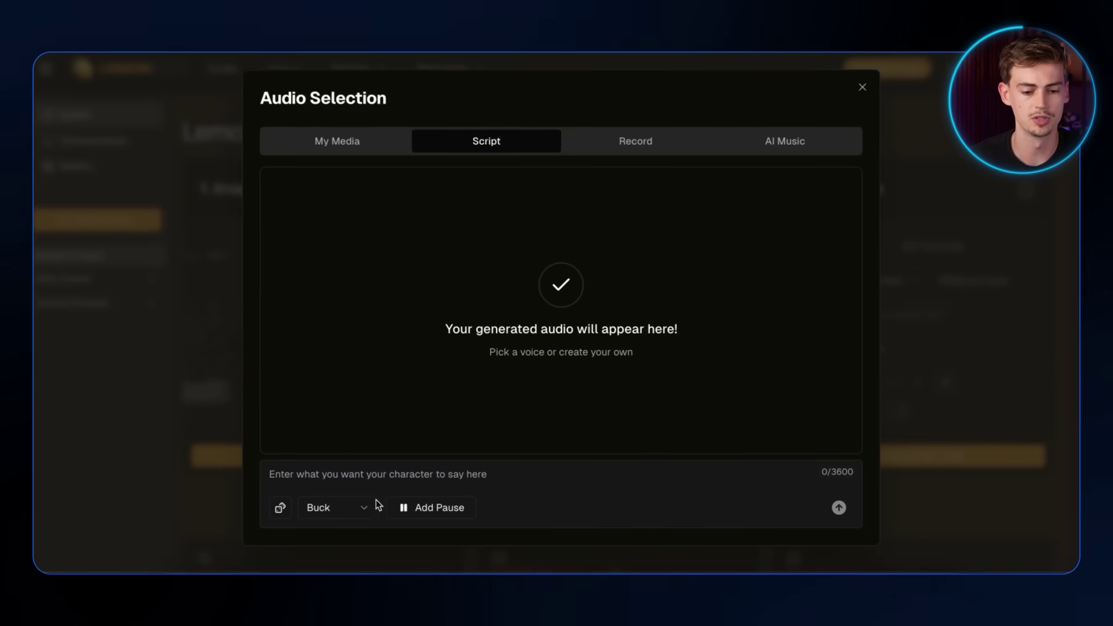
Generate speech from the script "Ugh… I hate cooking. It just takes too long and I'm hungry" and use it as the video's audio
left_click(376, 478)
type("Ugh… I hate cooking. It just takes too long and I'm hungry")
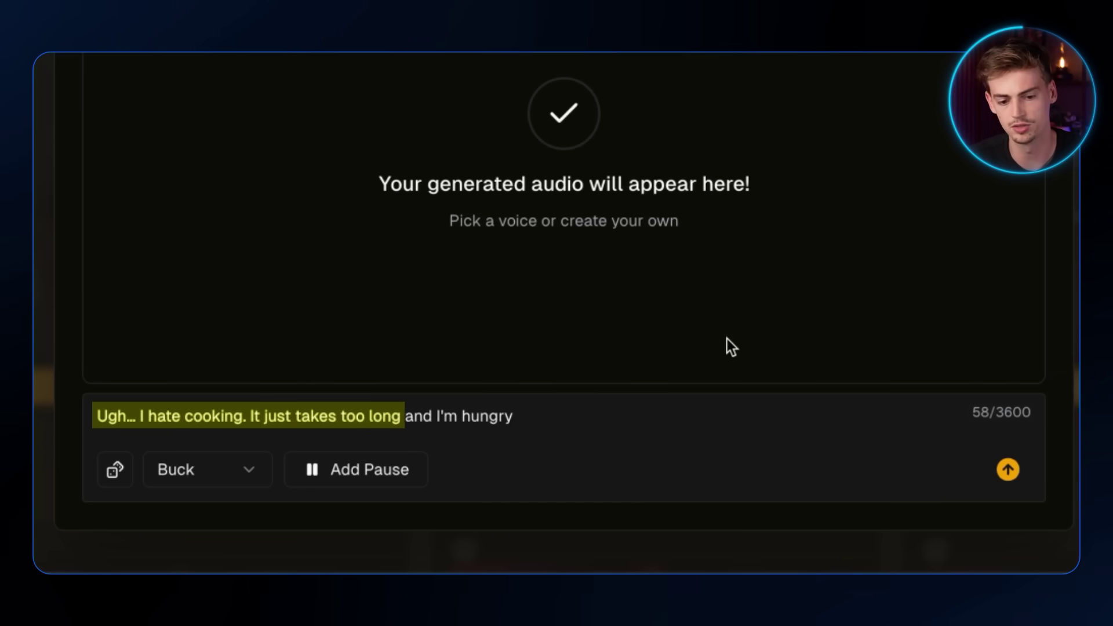
left_click(1008, 471)
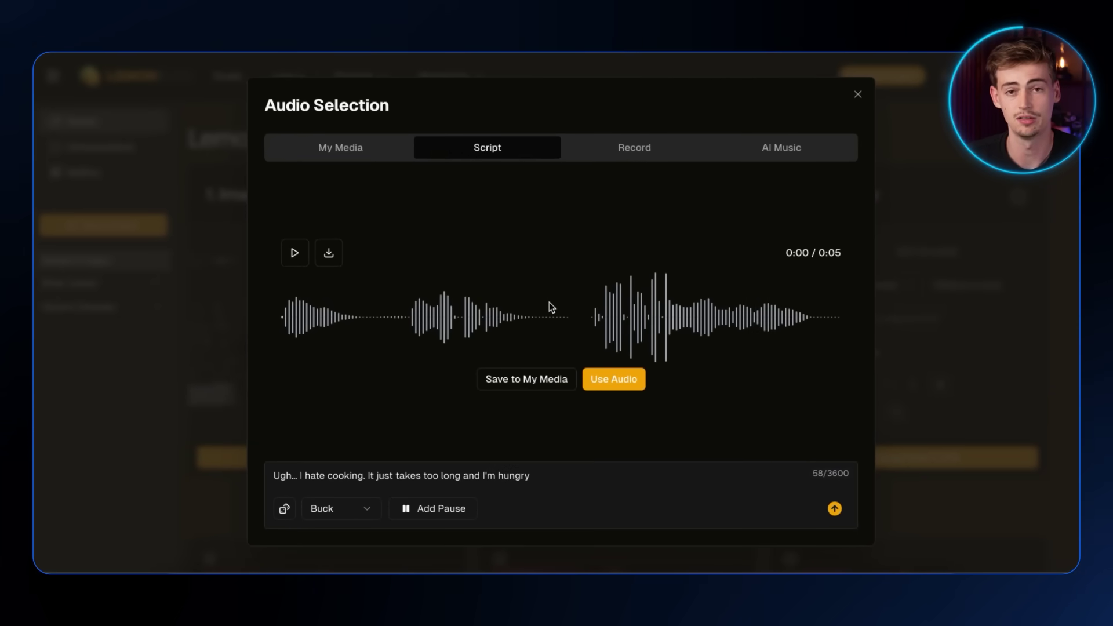
left_click(614, 380)
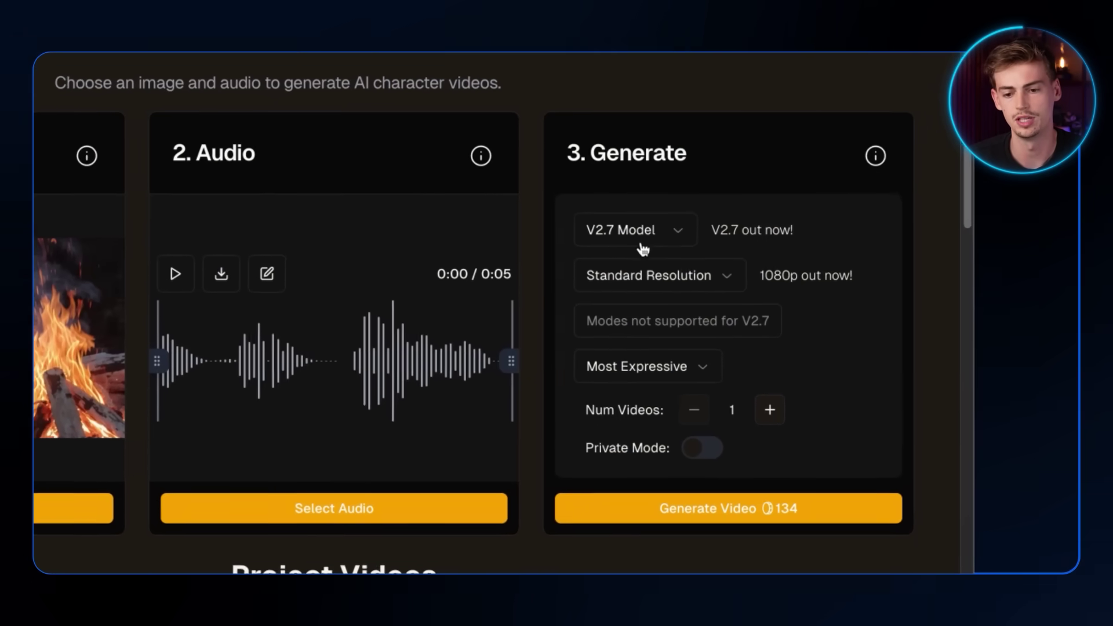
Generate the campfire video in private mode with the V2.7 model, Standard Resolution and Most Expressive
left_click(809, 250)
left_click(554, 429)
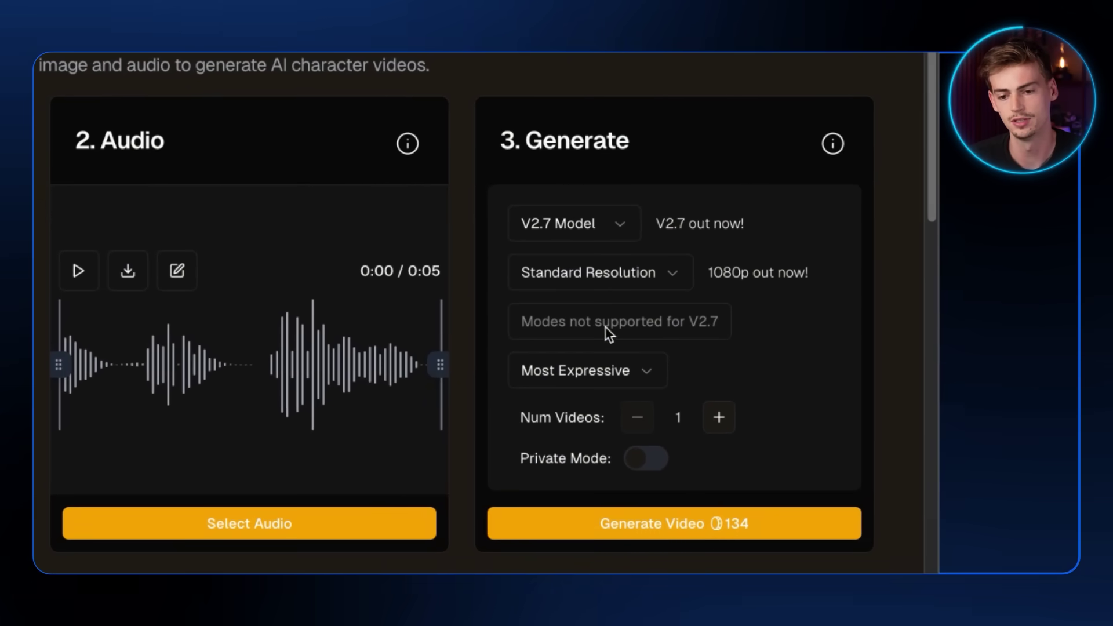
left_click(591, 273)
left_click(562, 363)
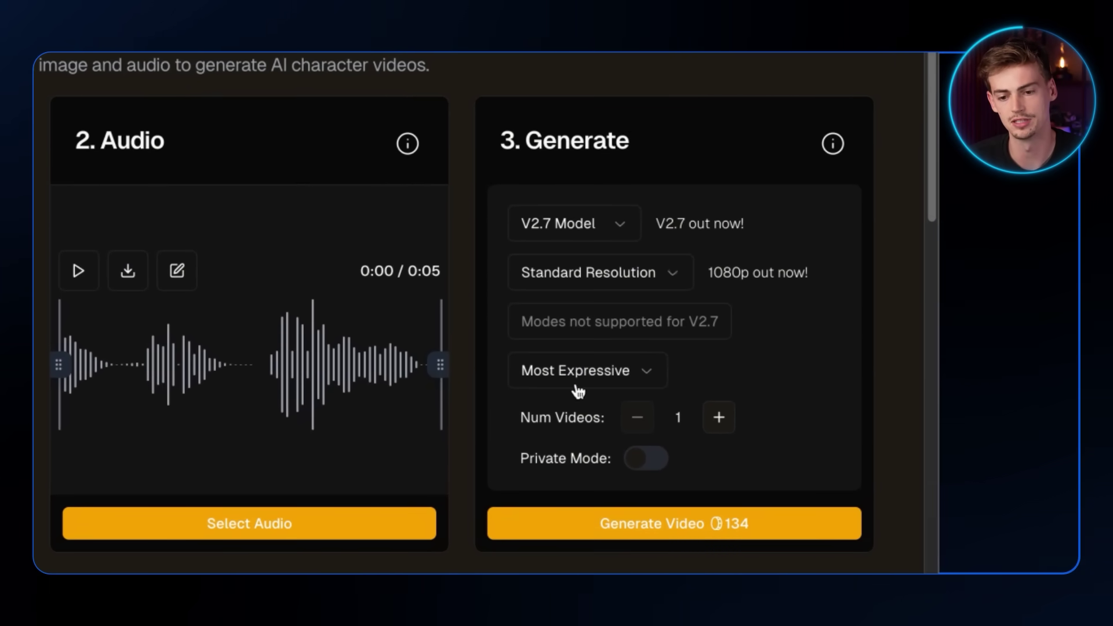
left_click(593, 371)
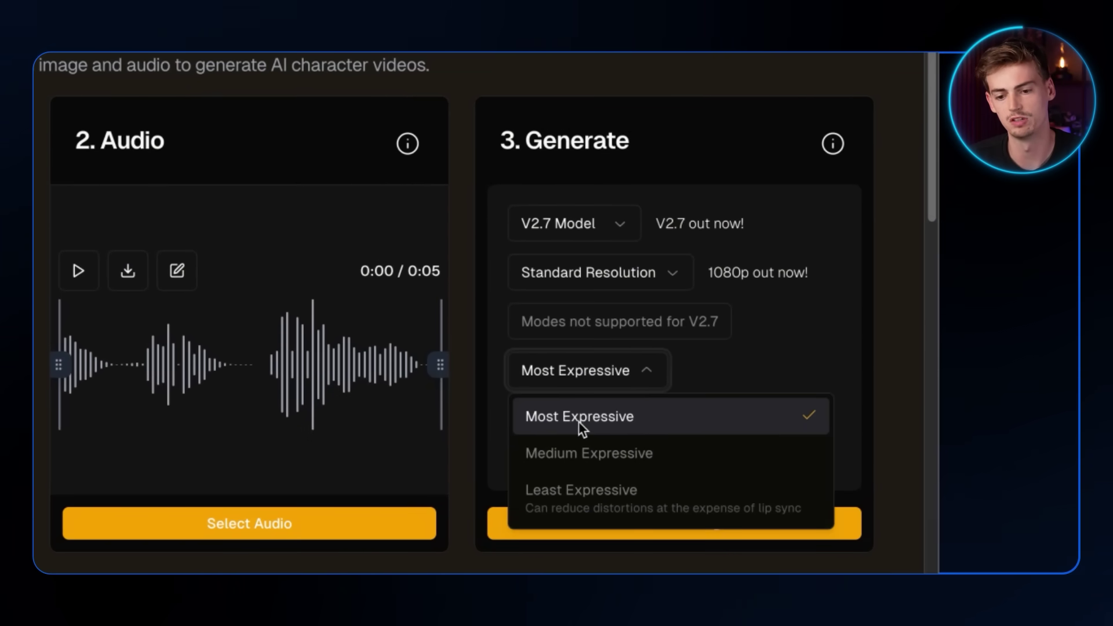
left_click(578, 421)
left_click(646, 459)
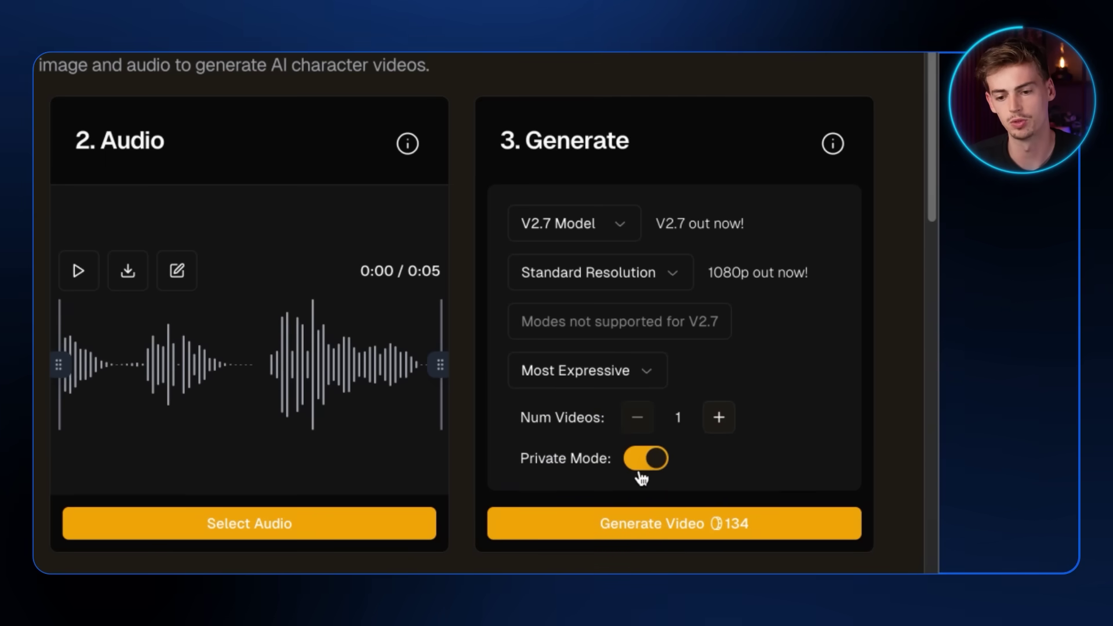
left_click(683, 525)
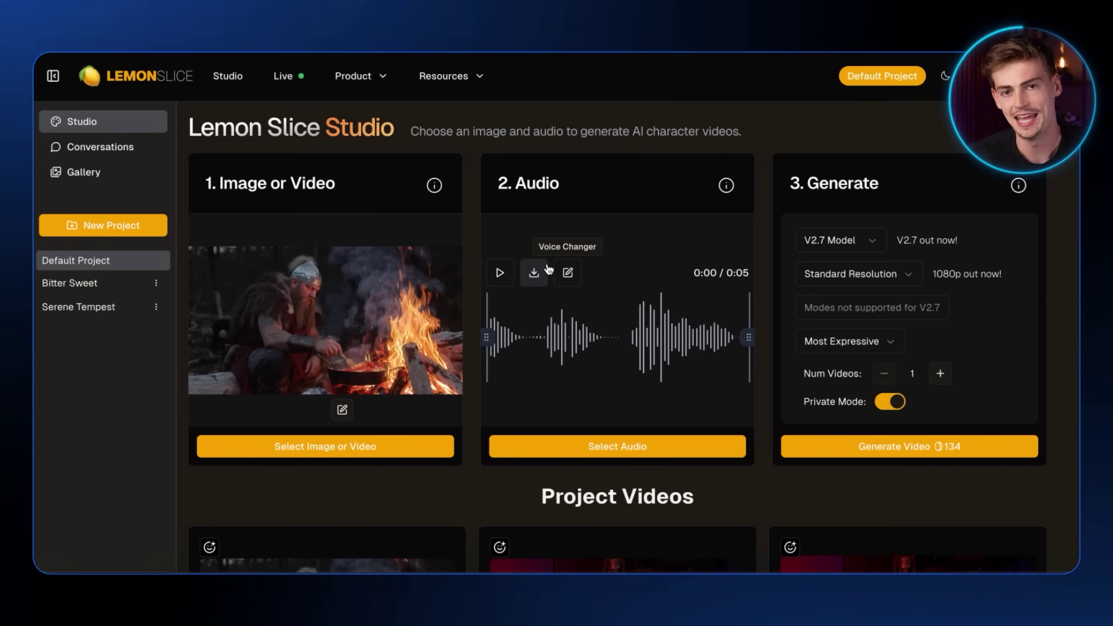
Find the selfie video of the woman with the giant spider among the project videos and play it
scroll(390, 352, "down", 10)
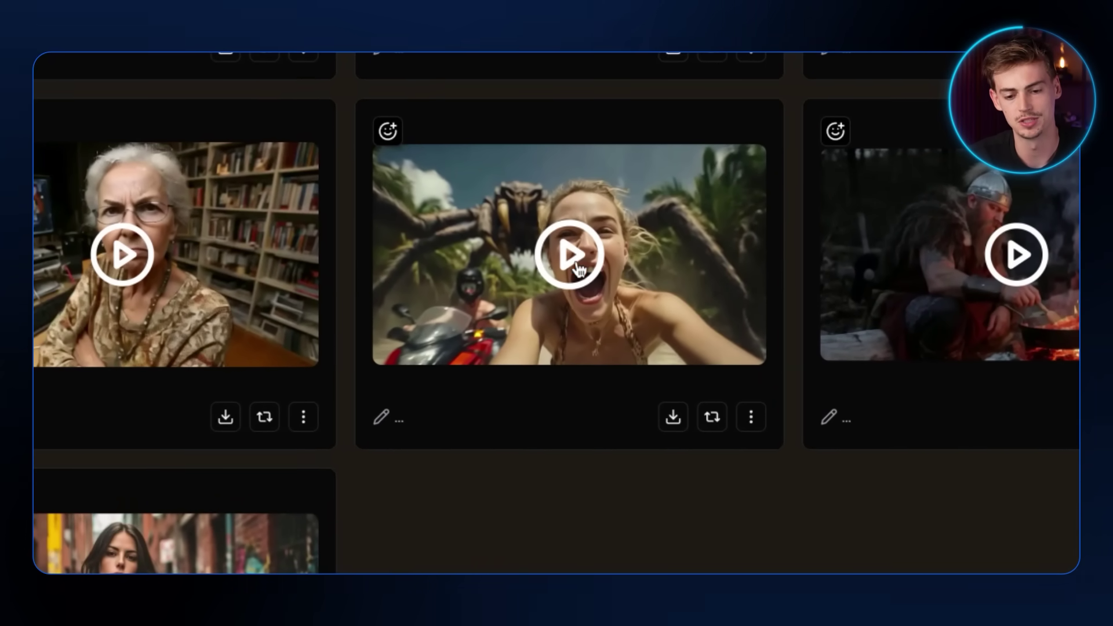
left_click(570, 255)
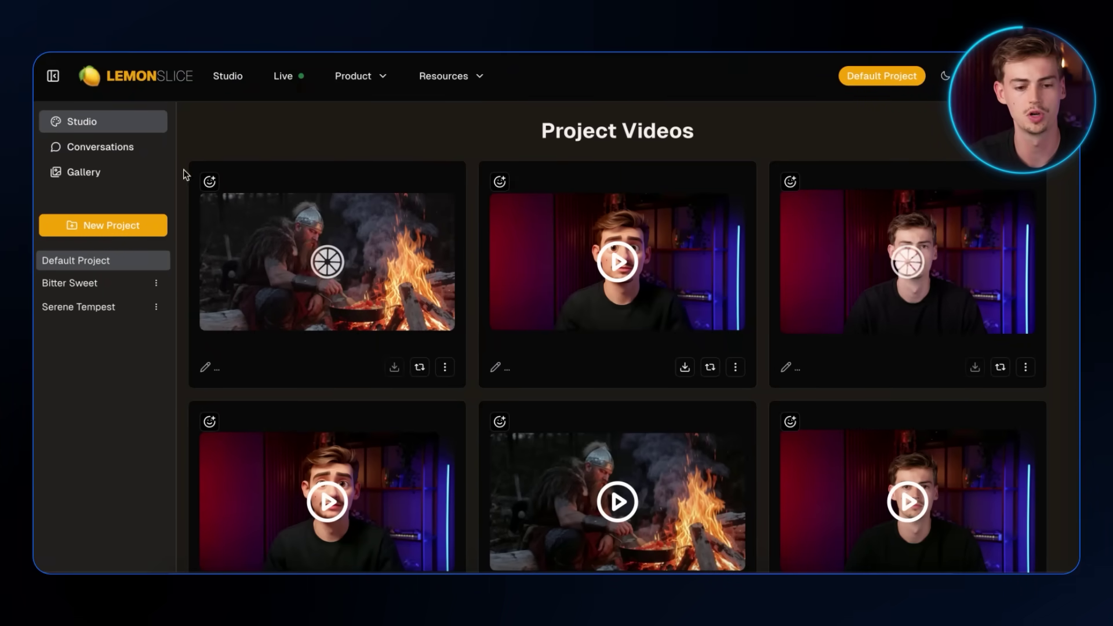
scroll(307, 167, "up", 5)
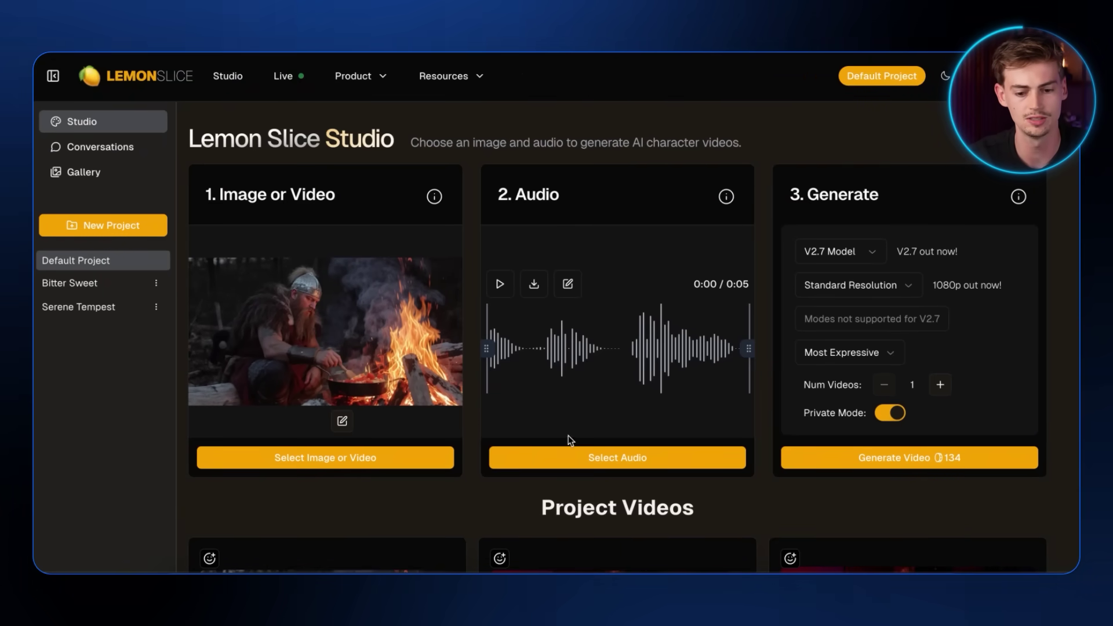
Review the audio upload, the script source and the custom voices, and bring up the creation of a new voice
left_click(559, 458)
left_click(347, 147)
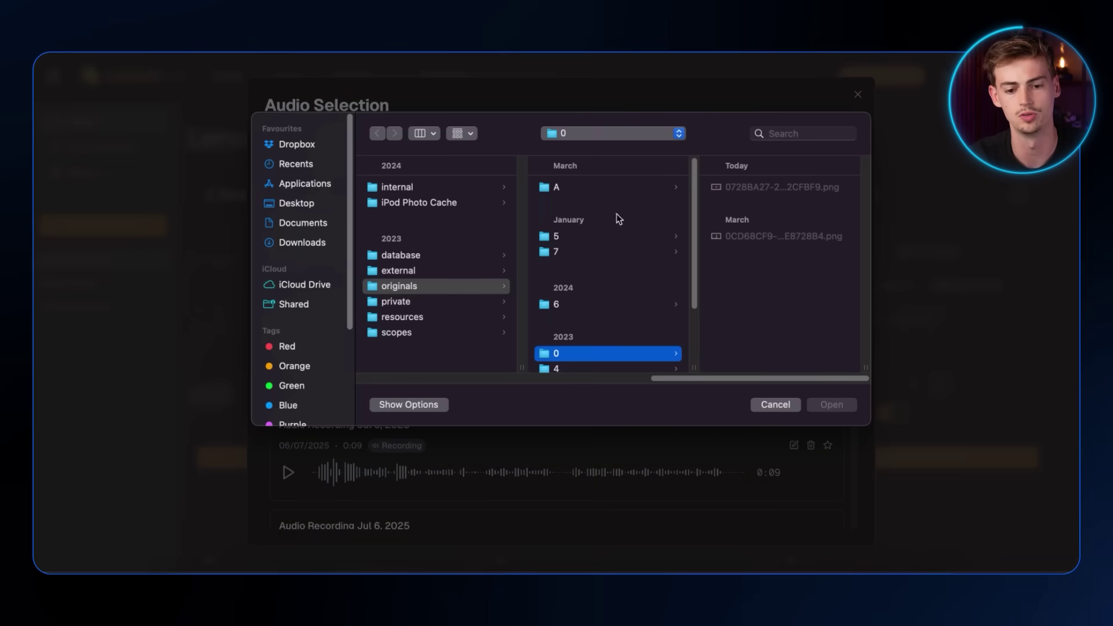
key("Escape")
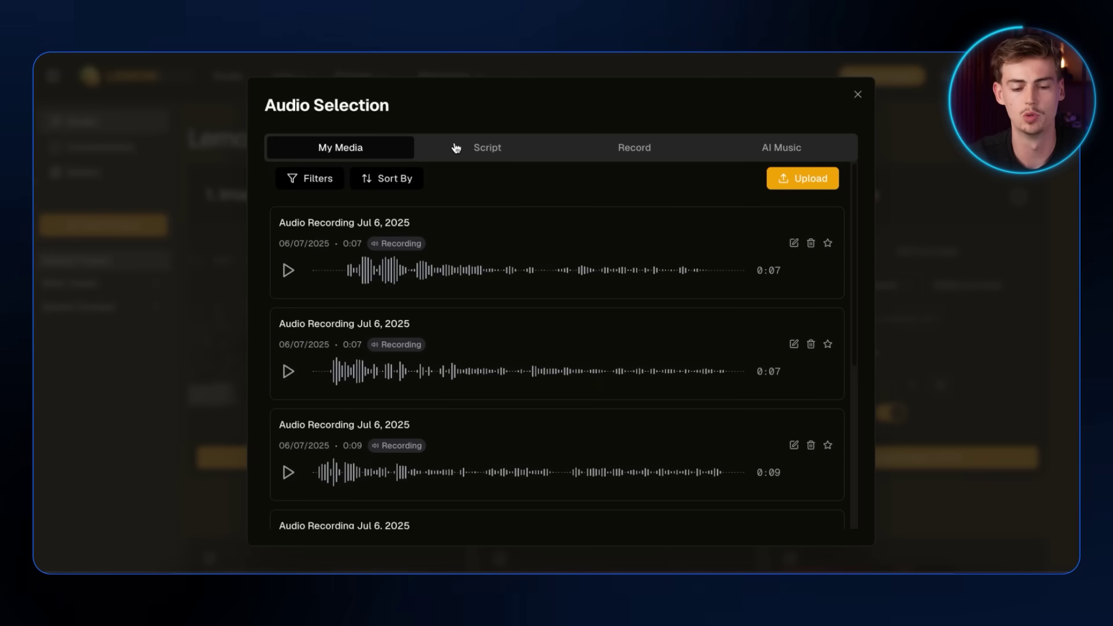
left_click(458, 149)
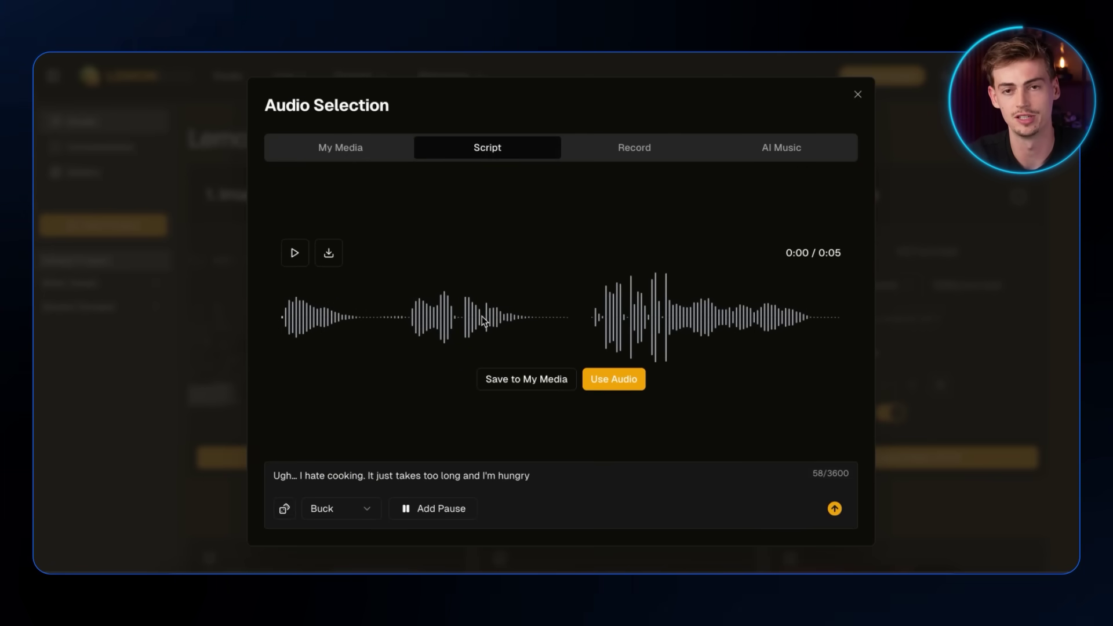
left_click(352, 511)
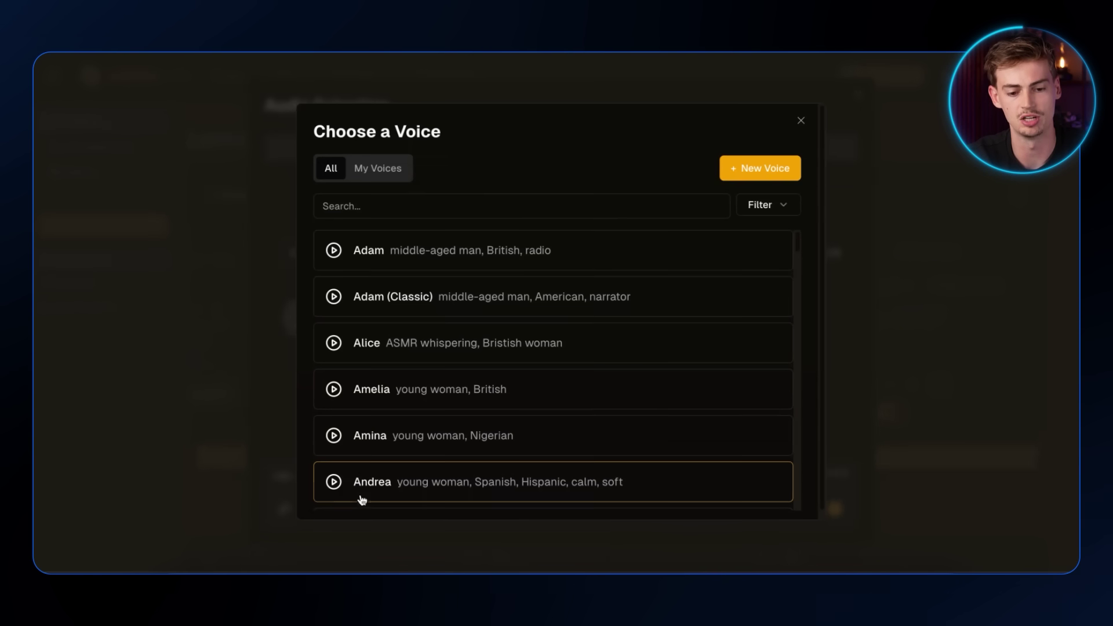
left_click(381, 173)
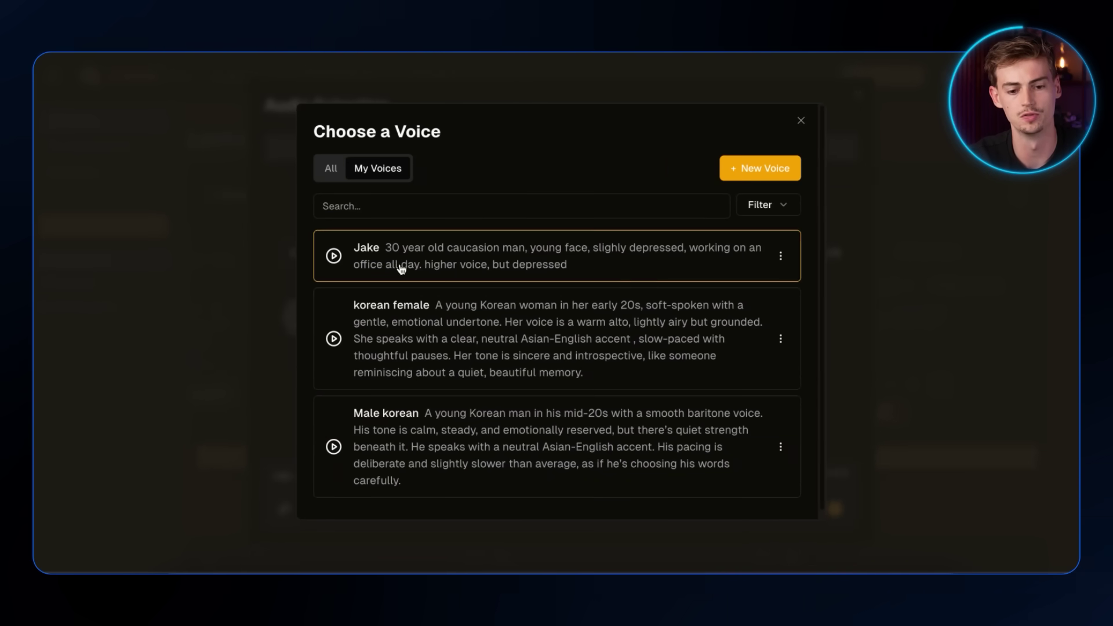
left_click(763, 168)
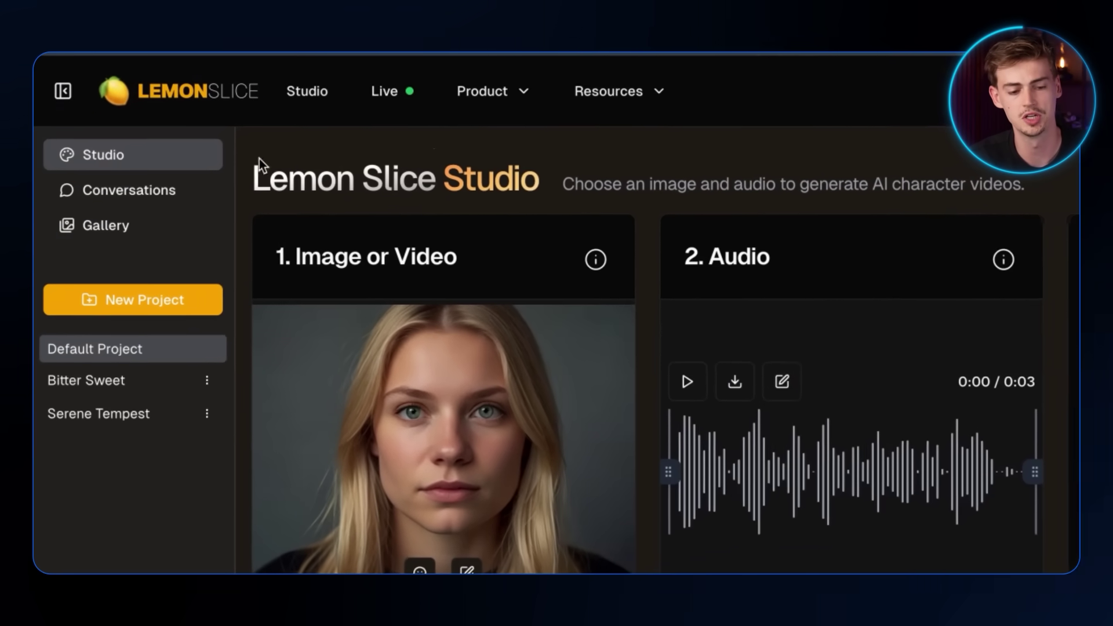
In Studio, begin generating a new character image with the prompt "1940s handsome male crooner, wearing a tuxedo and standing on stage"
left_click(92, 119)
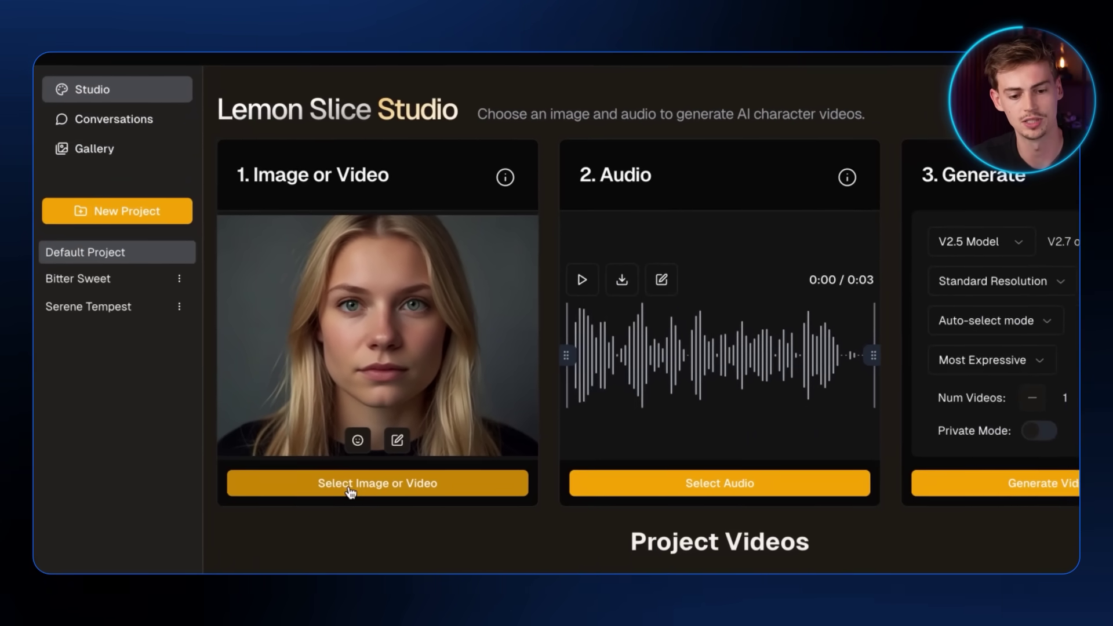
left_click(350, 492)
left_click(834, 140)
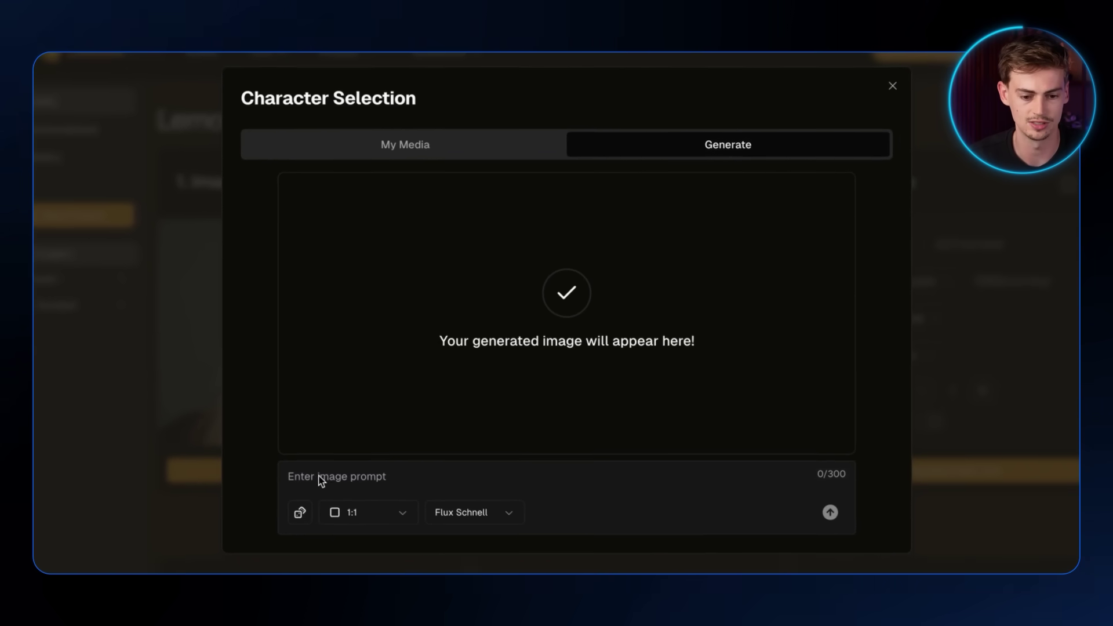
left_click(321, 479)
type("1940s handsome male crooner, wearing a tuxedo and standing on stage")
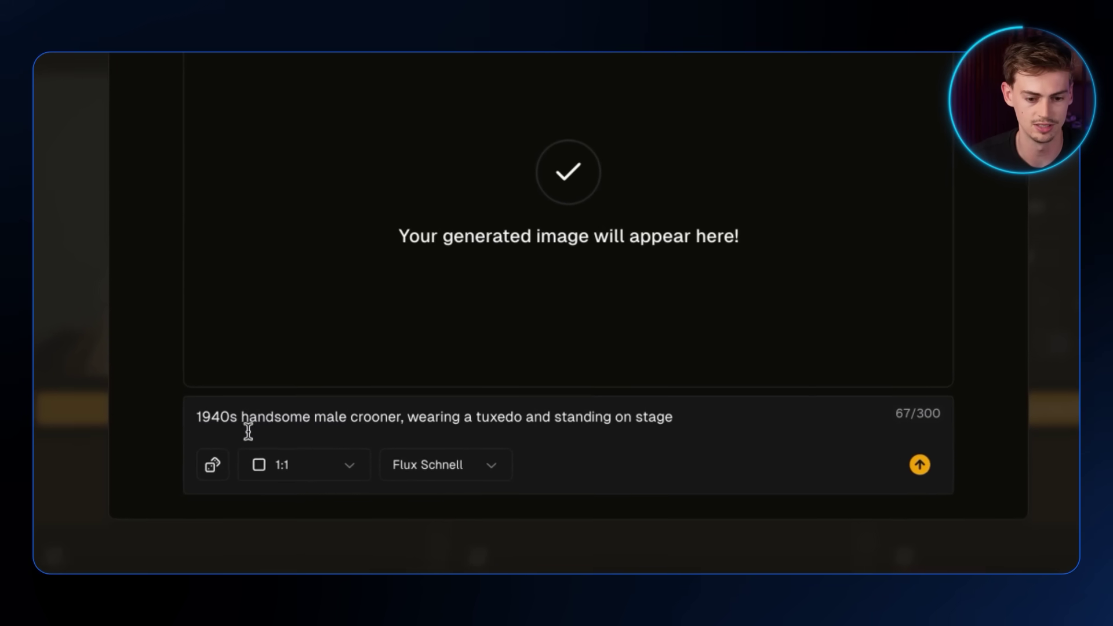
Generate the crooner image in 16:9 with the Flux Kontext model and use it as the video's character
left_click(301, 464)
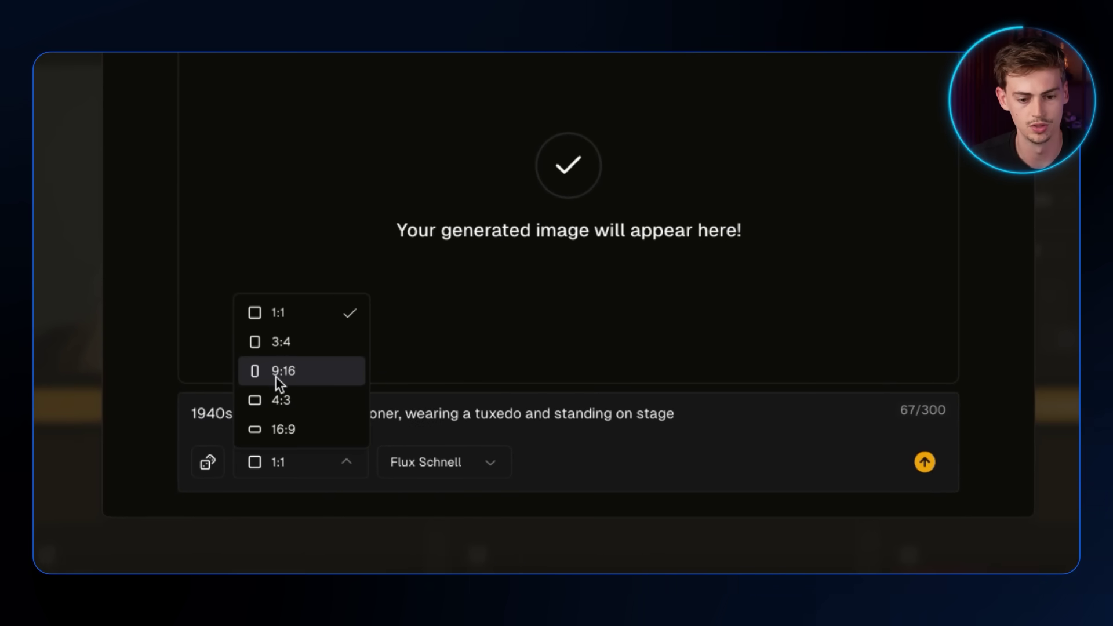
left_click(283, 428)
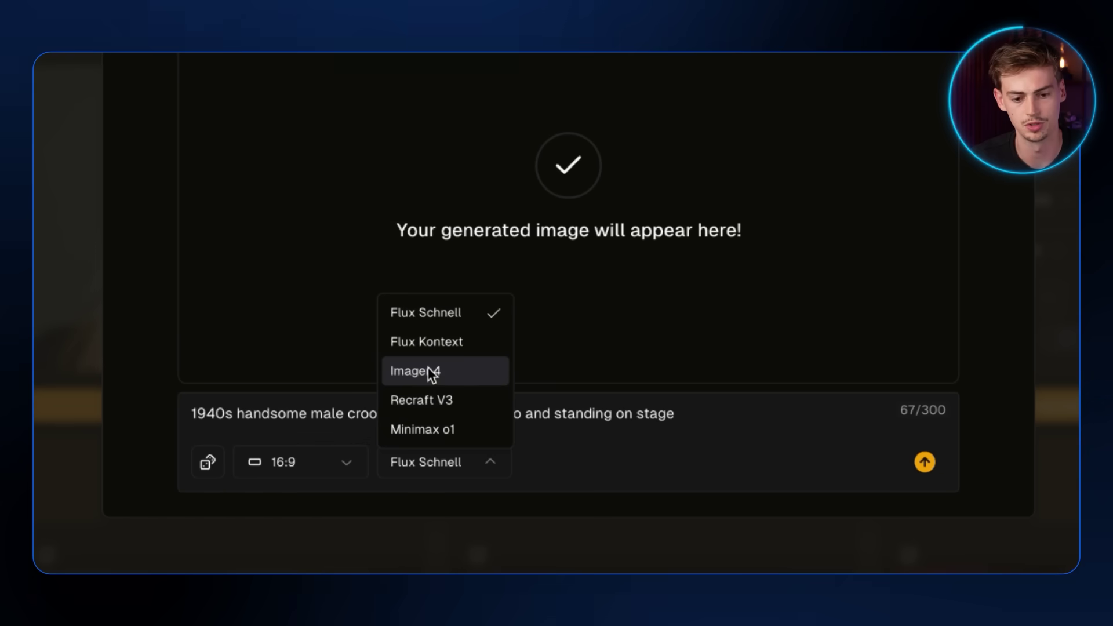
left_click(431, 346)
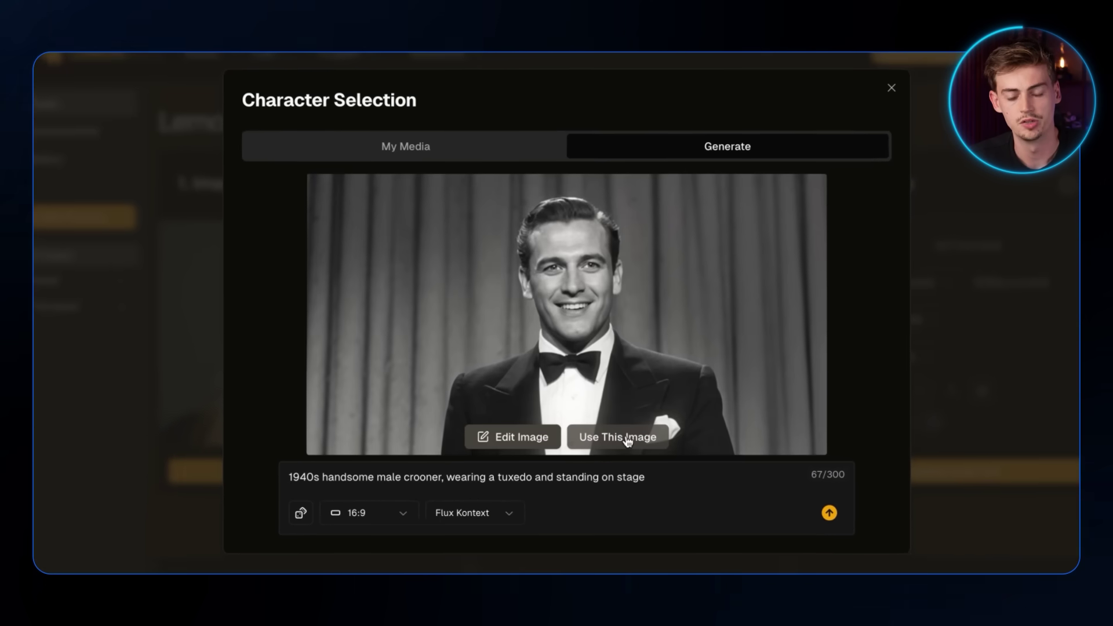
left_click(628, 440)
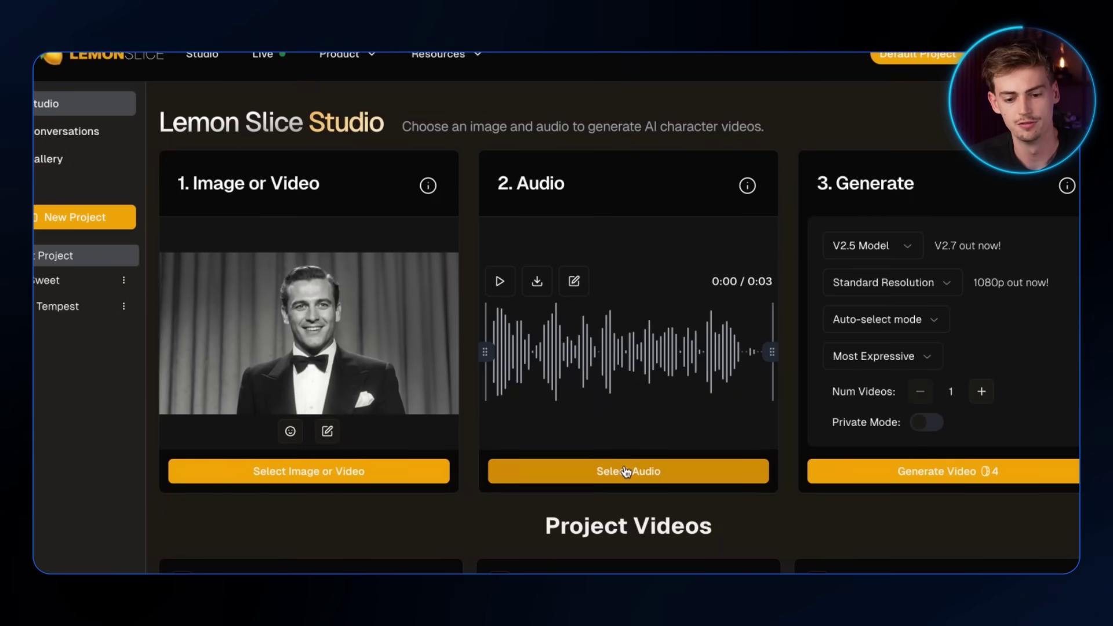
Generate an AI song from a prompt for a male vocalist's smooth 1940s crooner ballad about lost love under moonlight, and use it as the audio
left_click(626, 471)
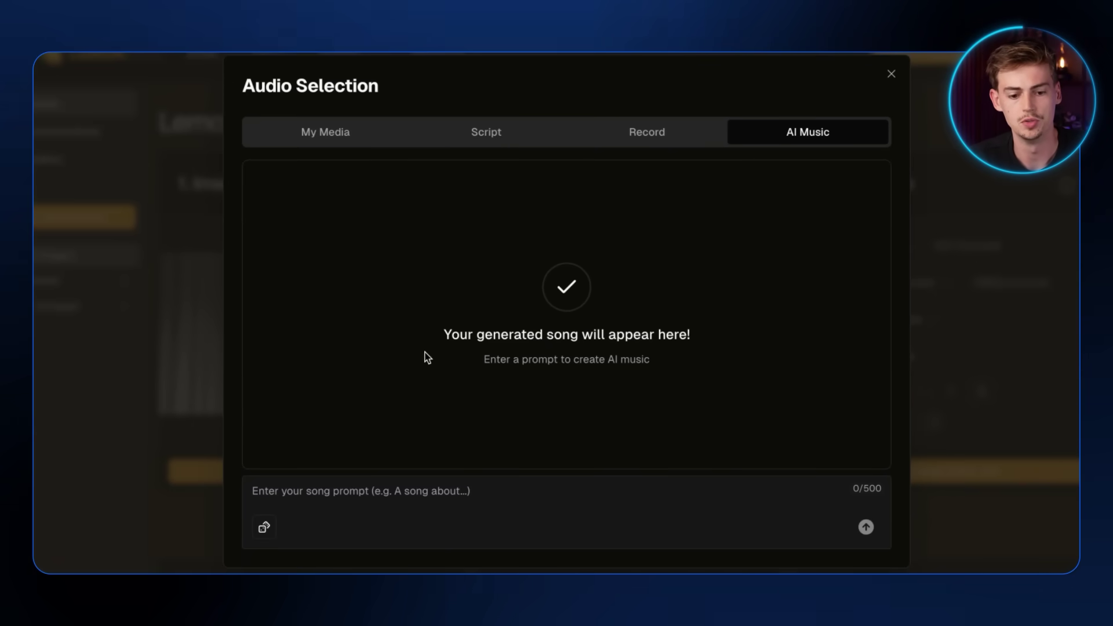
left_click(344, 487)
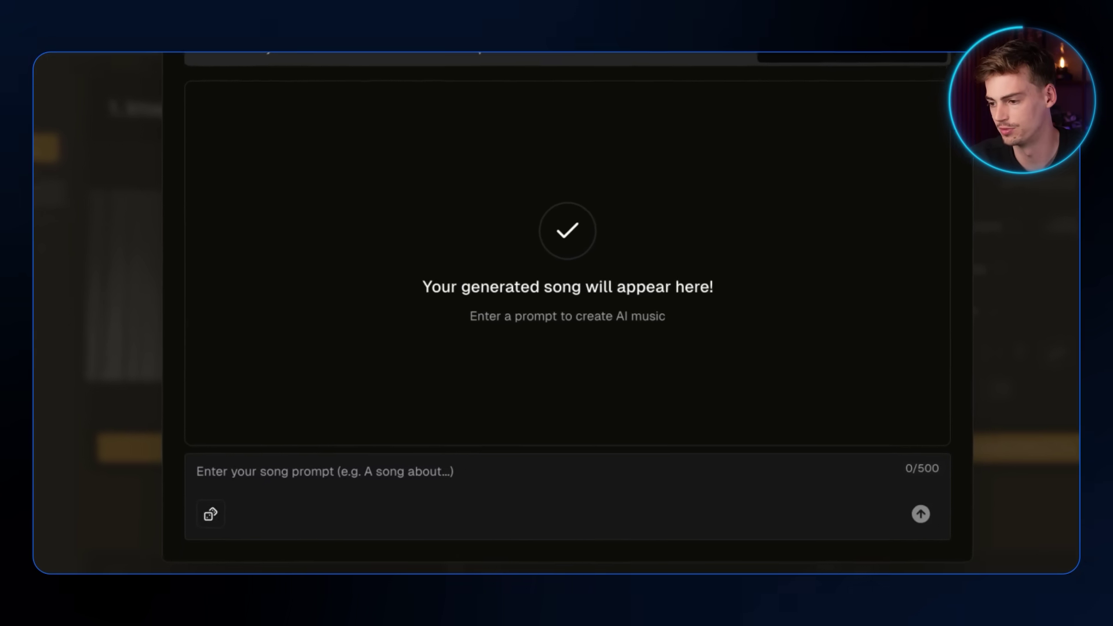
type("Male vocalist. A song about longing for a love that slipped away under moonlight. Sung in the smooth, sentimental style of a 1940s crooner — warm baritone vocals, sweeping orchestral strings, soft jazz percussion, and a slow swing rhythm. The lyrics are poetic and nostalgic, capturing the elegance and melancholy of post-war romance in a smoky ballroom setting.")
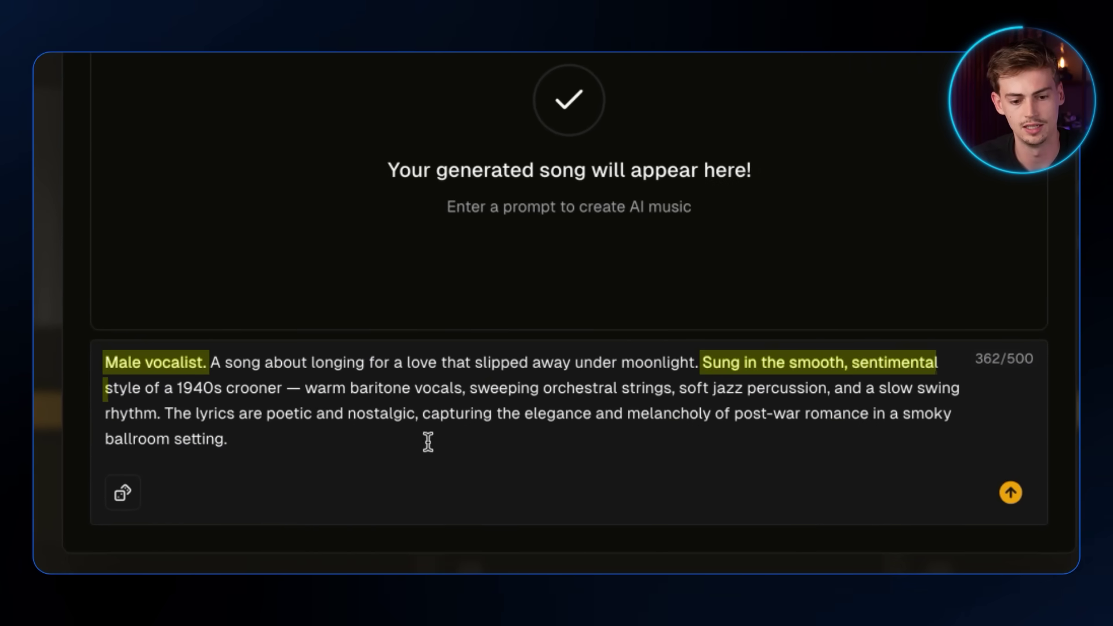
left_click(1010, 493)
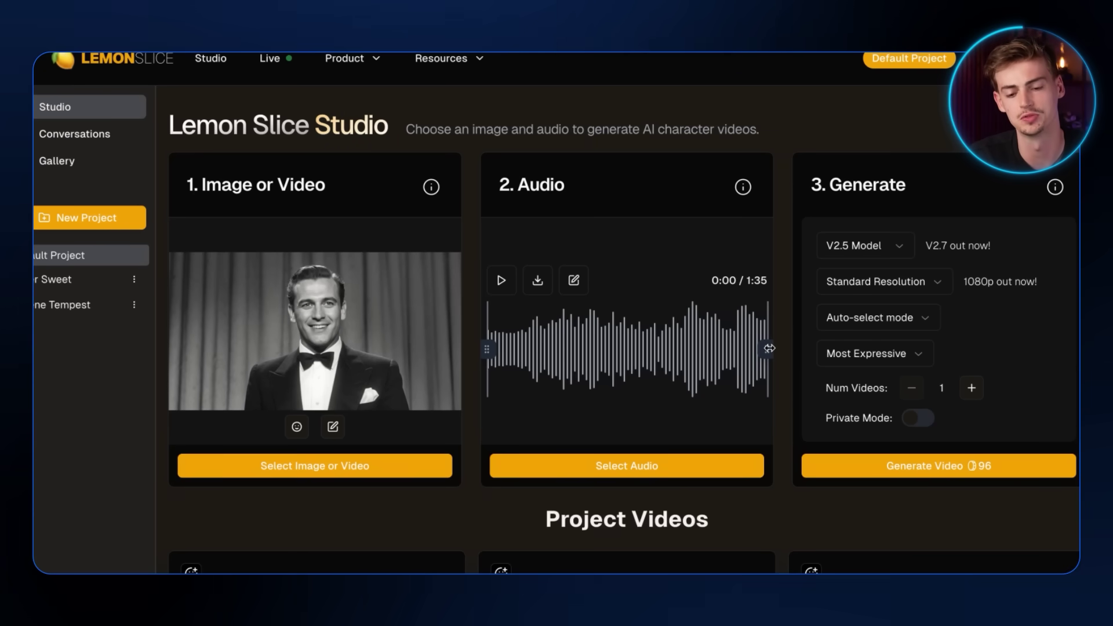
Trim the song to its first 29 seconds and configure the video with the V2.7 model and a chosen resolution
left_click_drag(769, 348, 573, 348)
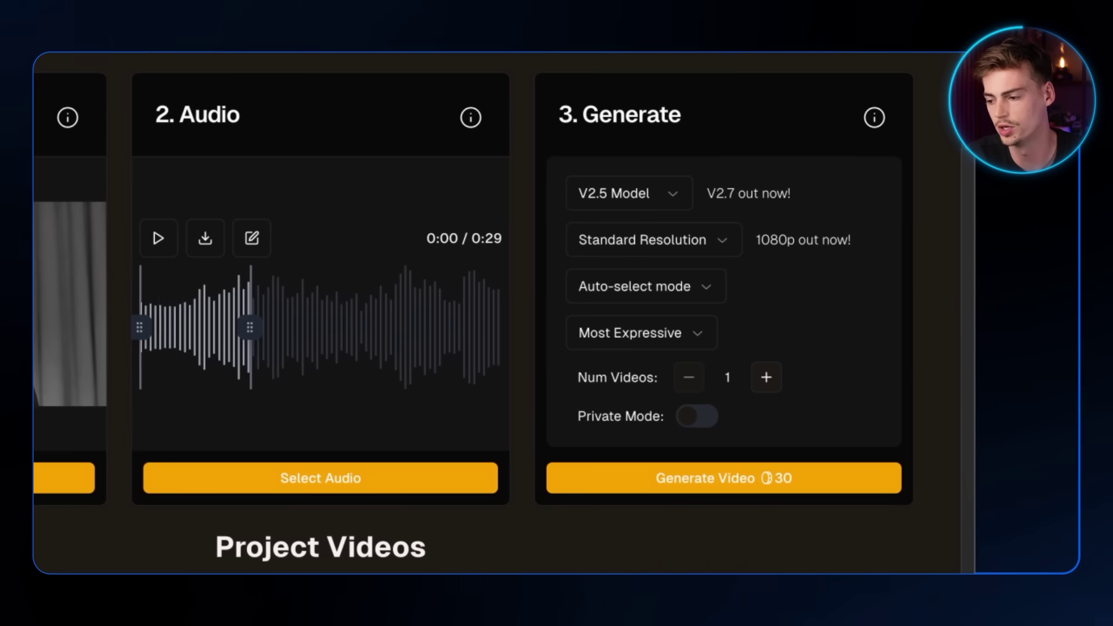
left_click(602, 197)
left_click(633, 374)
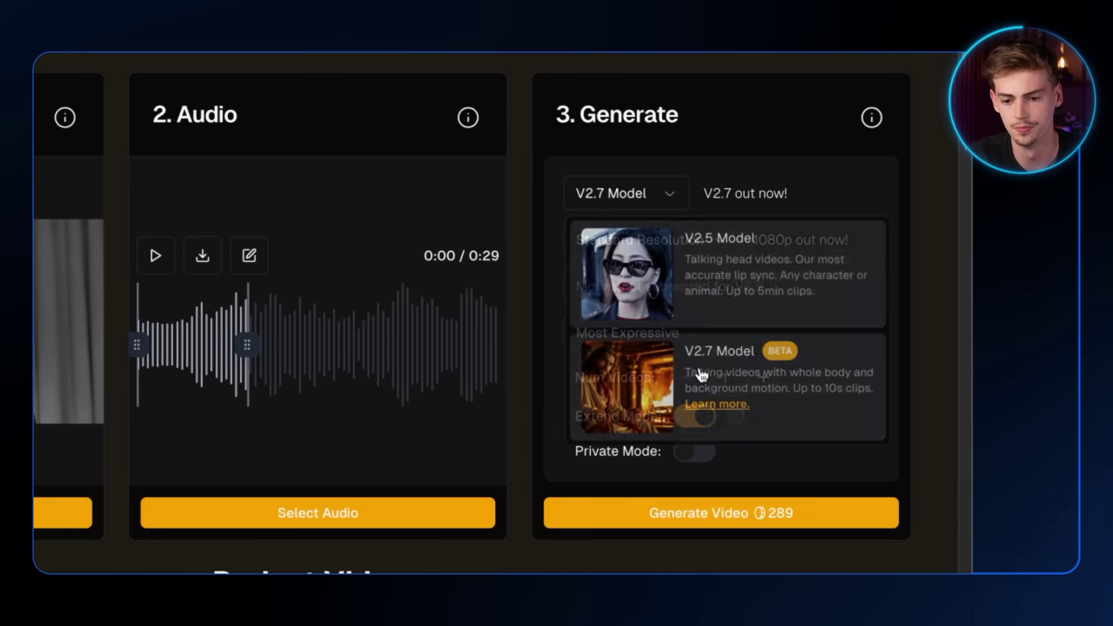
left_click(672, 240)
left_click(689, 323)
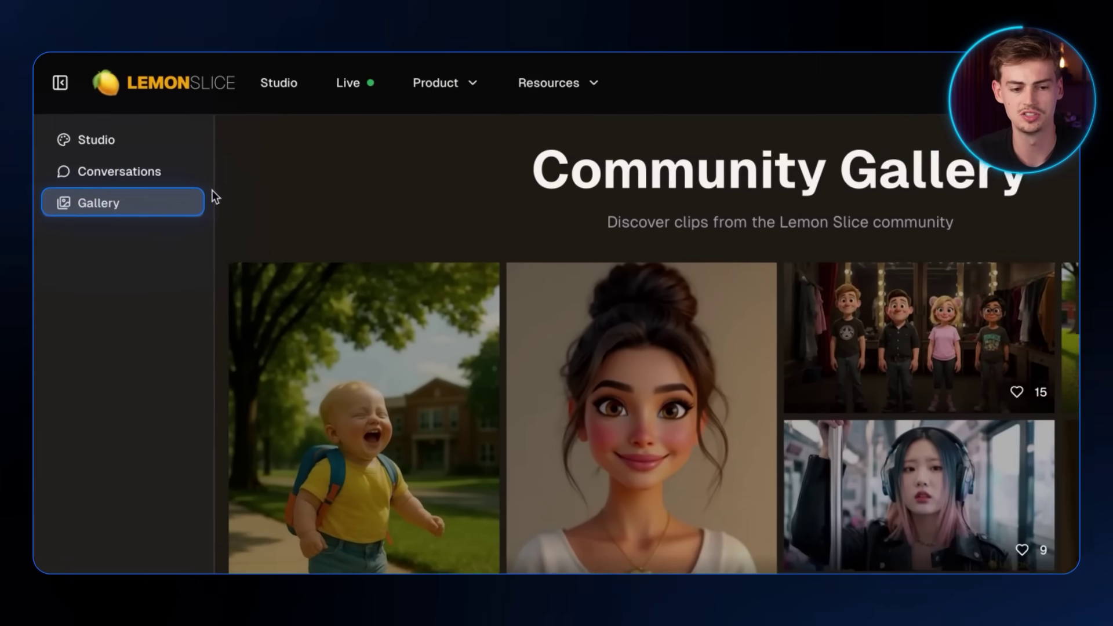
Browse the clips in the community gallery and play the one of the cow in sunglasses standing in an alley
scroll(856, 298, "down", 3)
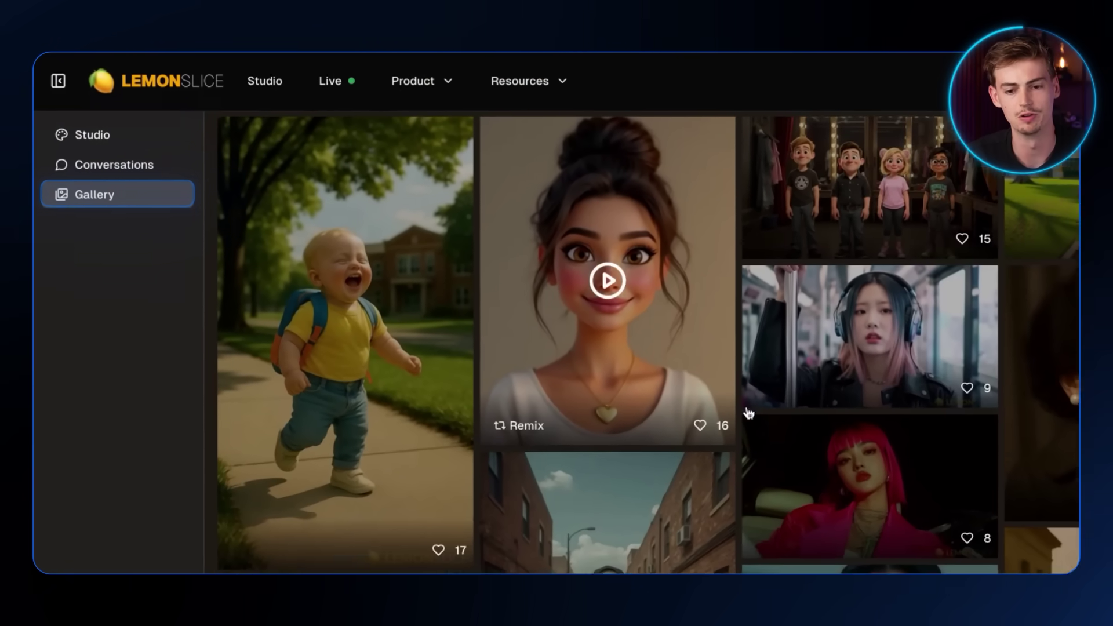
scroll(492, 290, "down", 1)
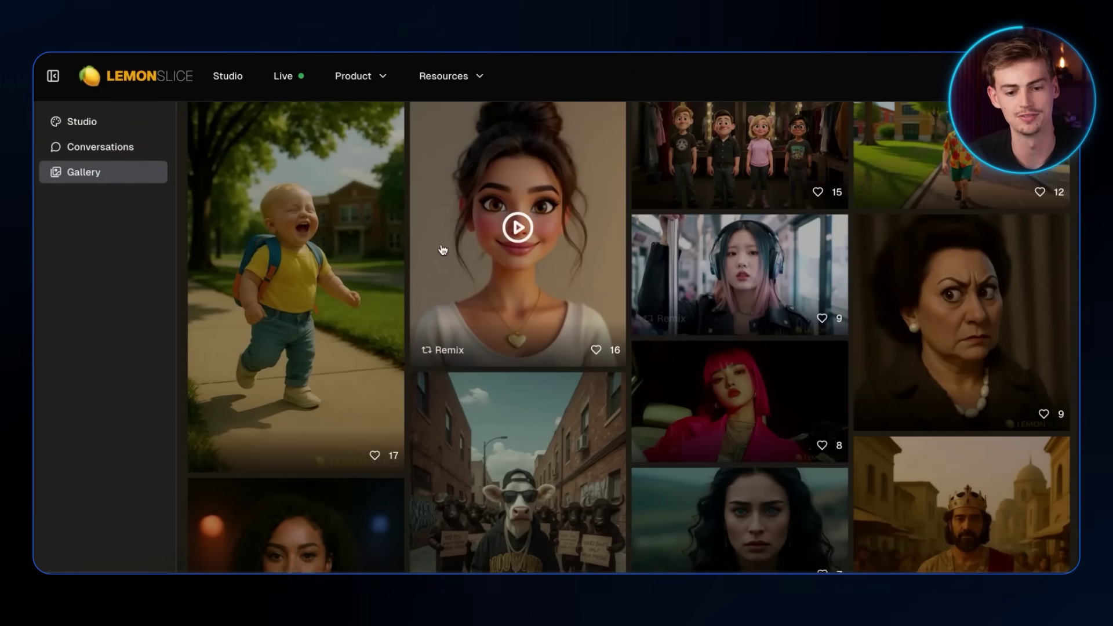
scroll(452, 269, "down", 5)
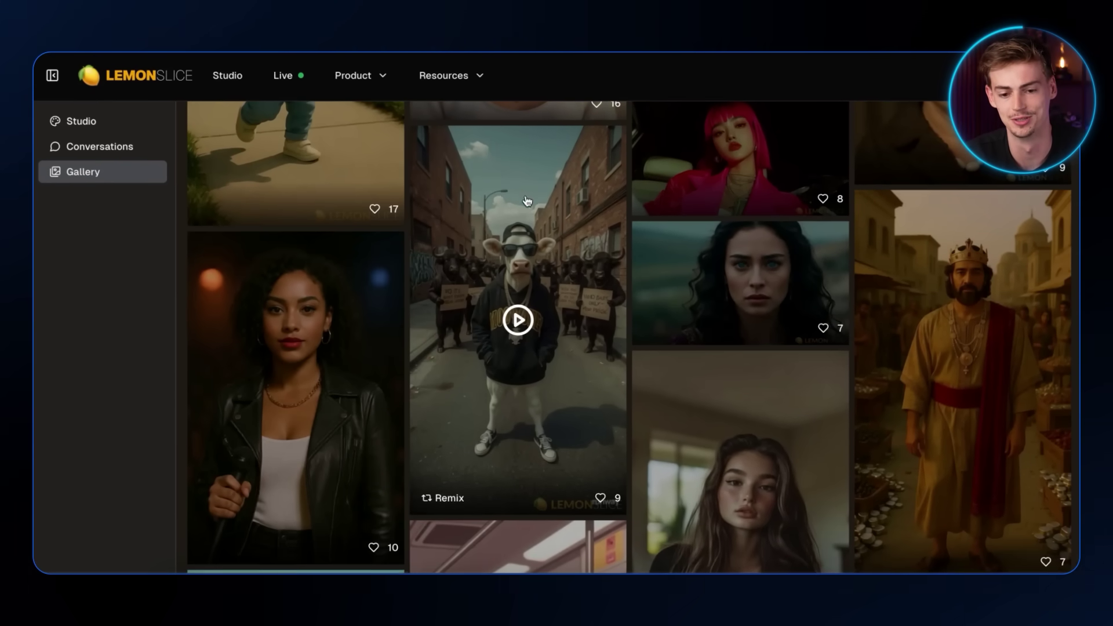
left_click(510, 226)
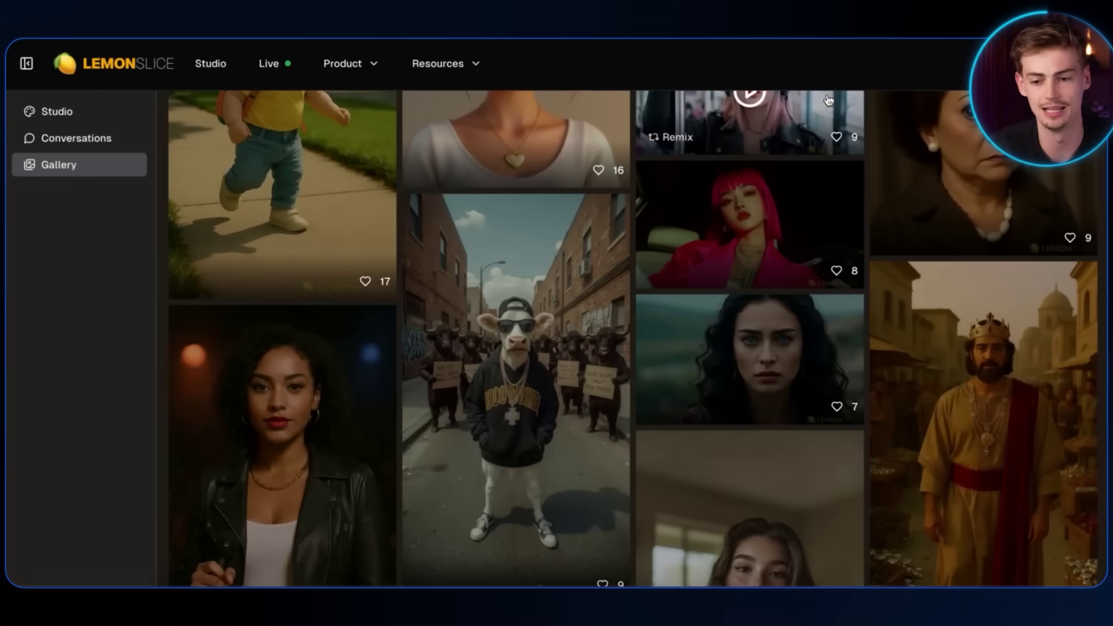
scroll(736, 203, "up", 10)
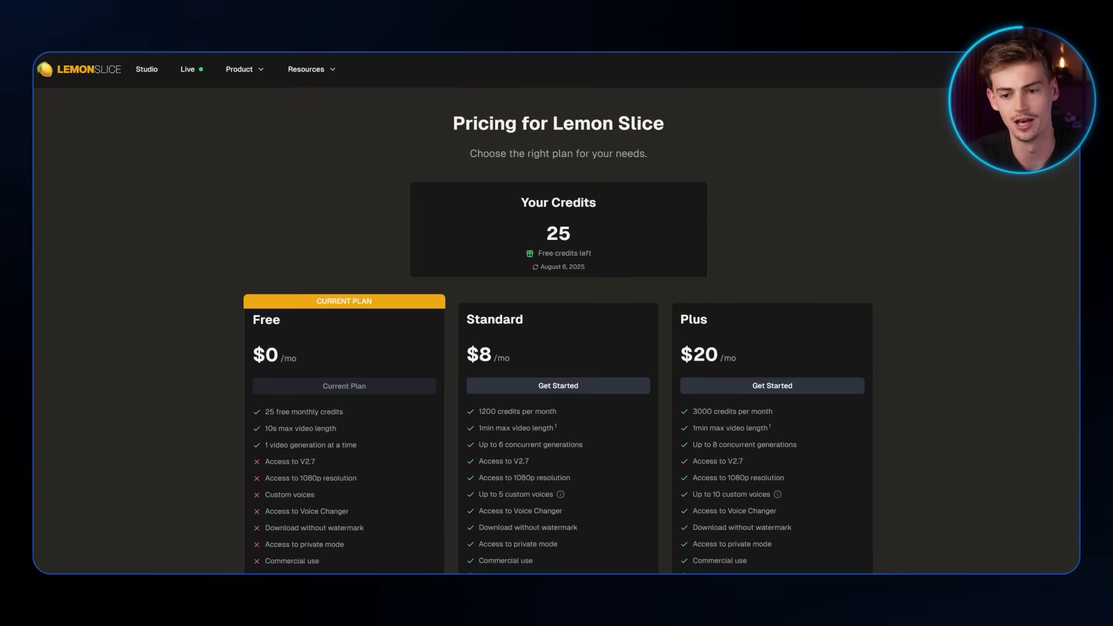
Examine the pricing plans, from Free to Professional and Premium, for their credits and included features
scroll(557, 313, "down", 5)
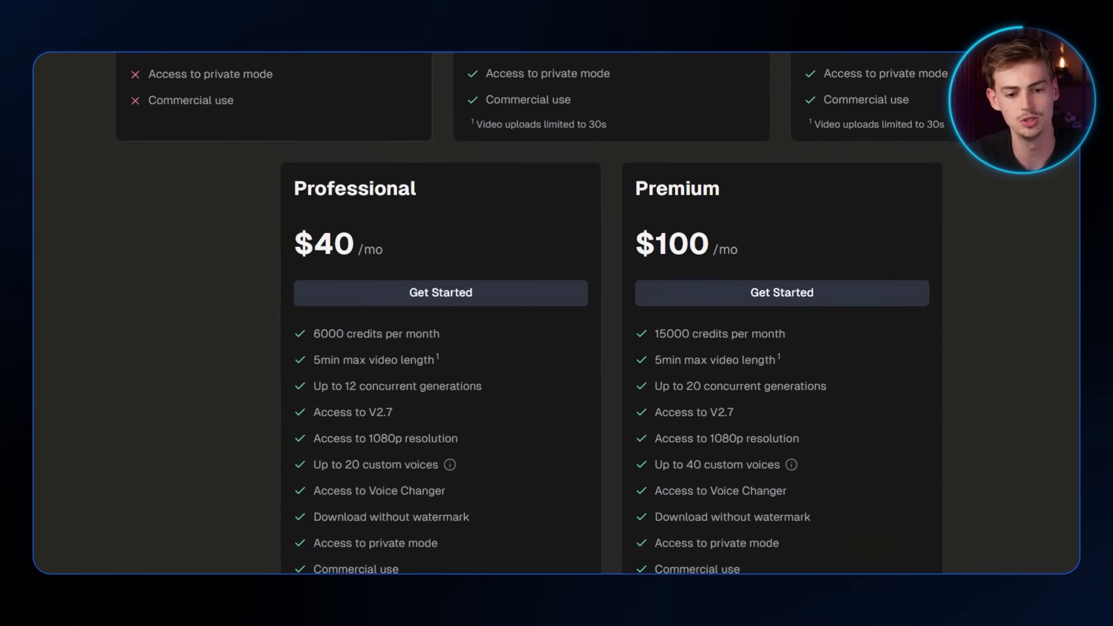